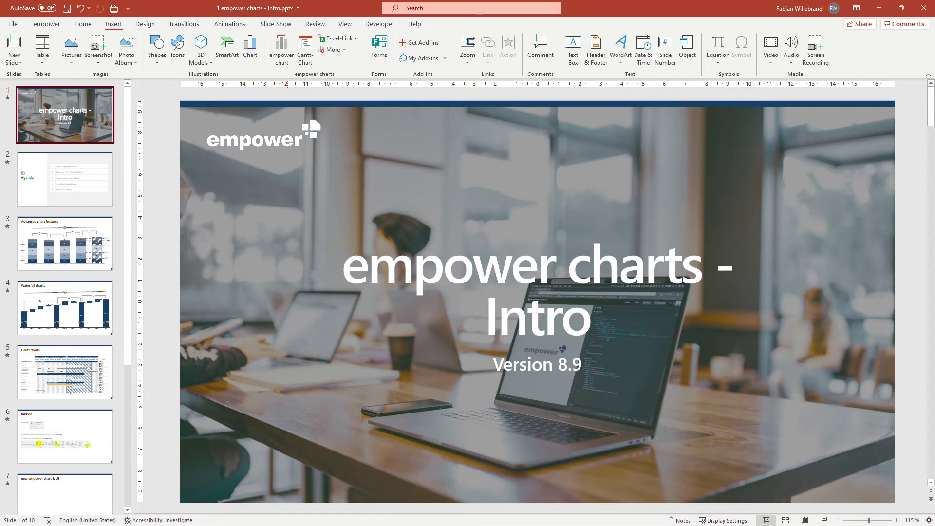
Step: Go to slide 2, the Agenda slide listing five topics
left_click(82, 184)
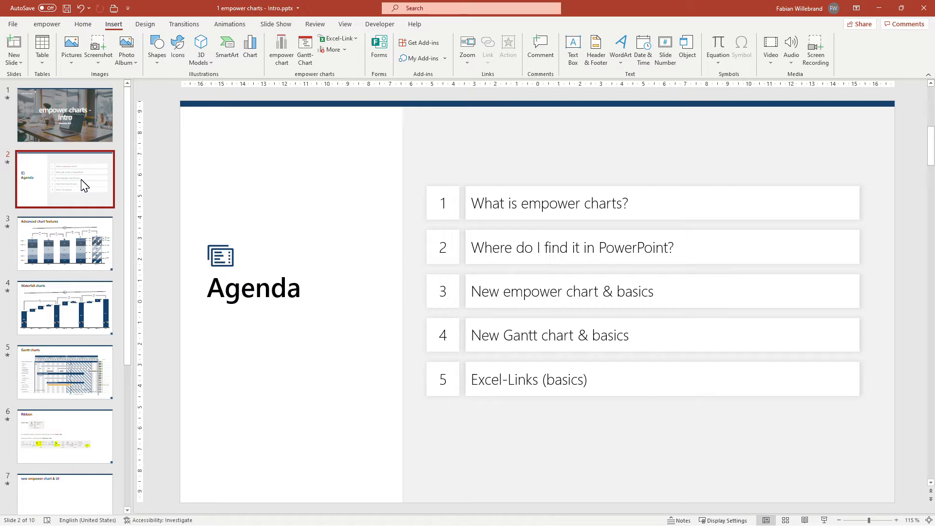
Step: Step through the chart example slides 3, 4 and 5 to reach slide 6, 'Ribbon'
left_click(72, 258)
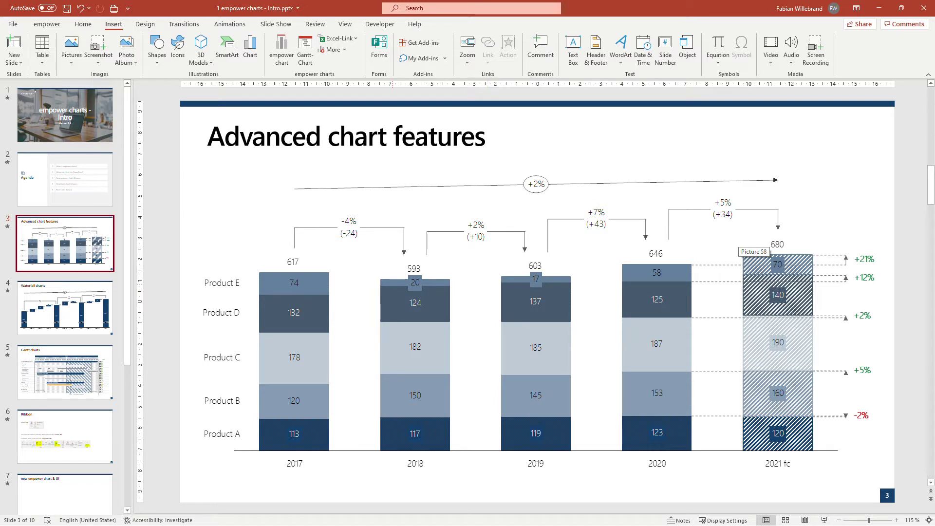
left_click(105, 312)
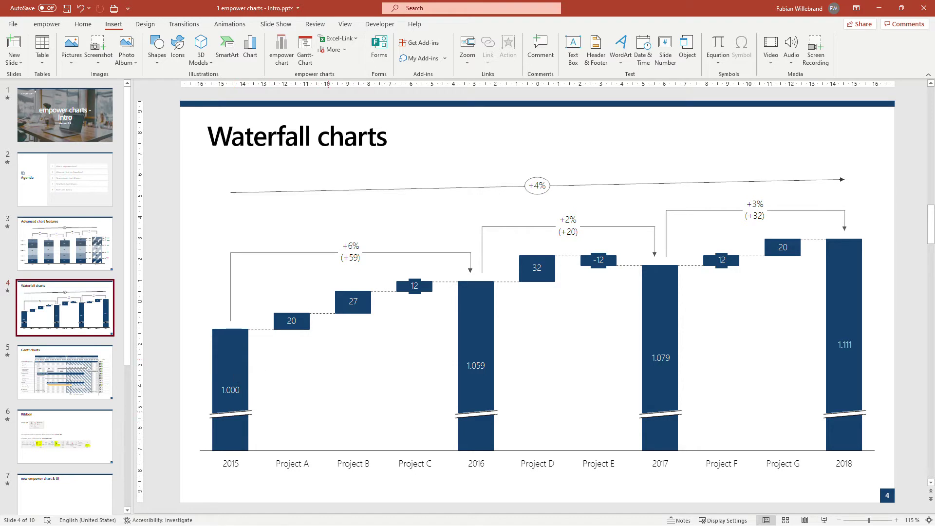
left_click(74, 375)
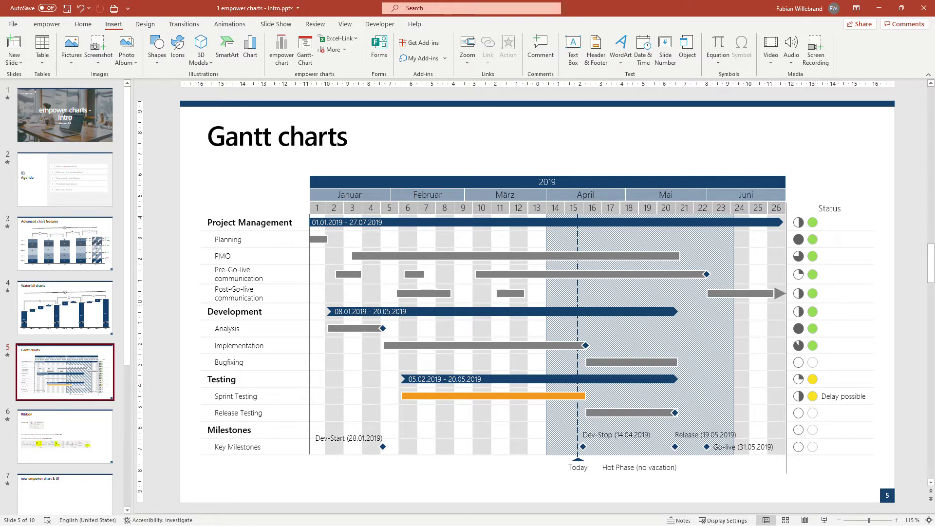
left_click(77, 396)
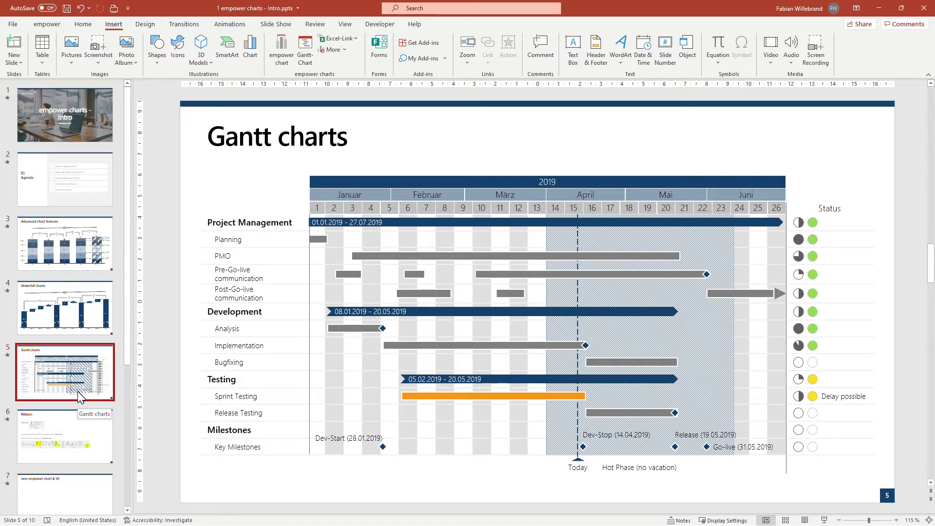
left_click(70, 437)
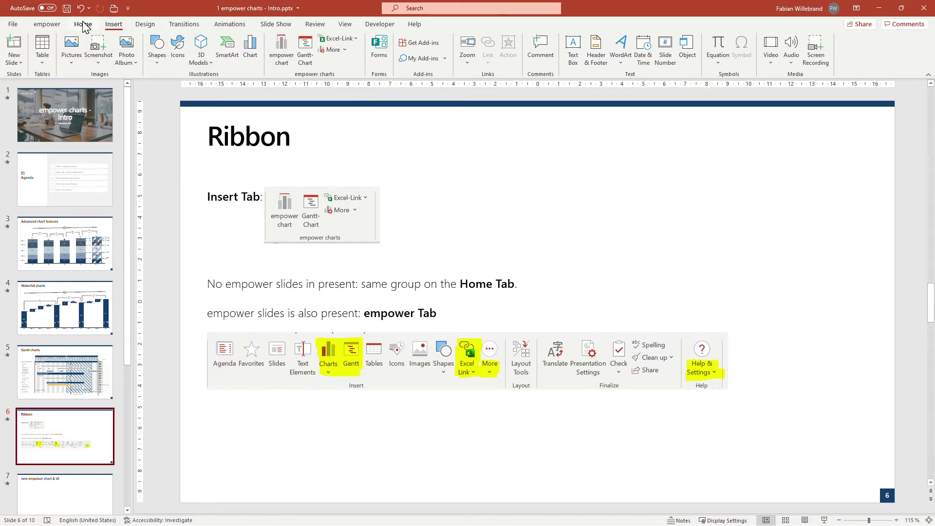
Step: Switch to the empower ribbon tab and preview its Charts gallery before closing it
left_click(45, 23)
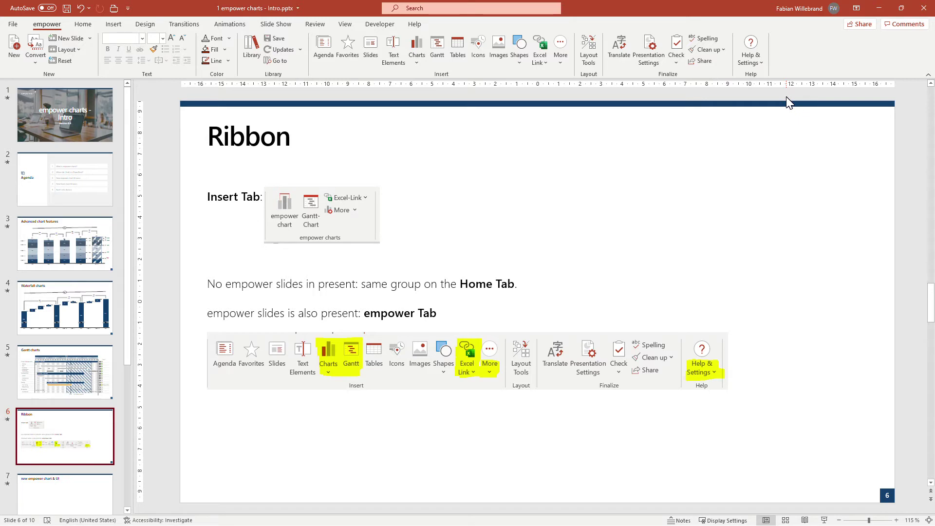
left_click(413, 63)
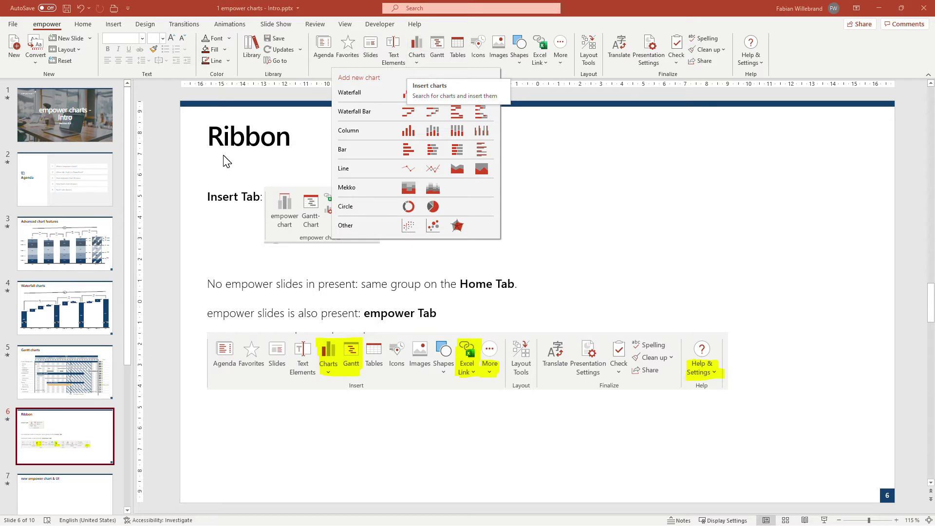
left_click(50, 433)
scroll(50, 437, "down", 1)
Step: Insert a stacked column empower chart into slide 7's placeholder and copy Excel range B2:G6
left_click(48, 434)
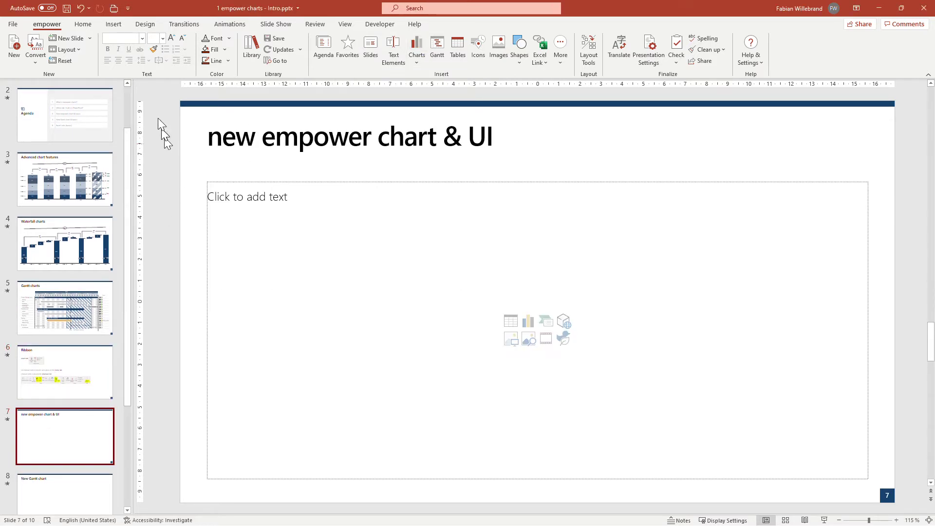
left_click(110, 27)
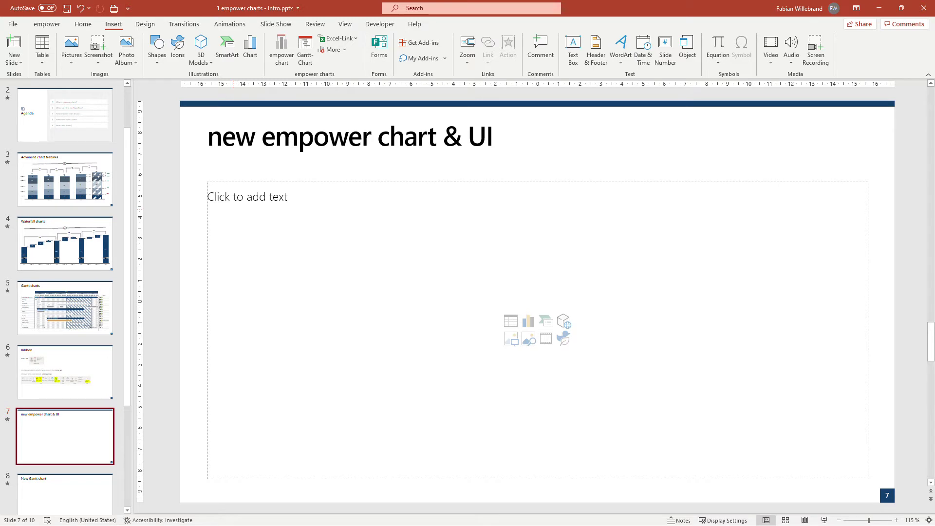
left_click(233, 208)
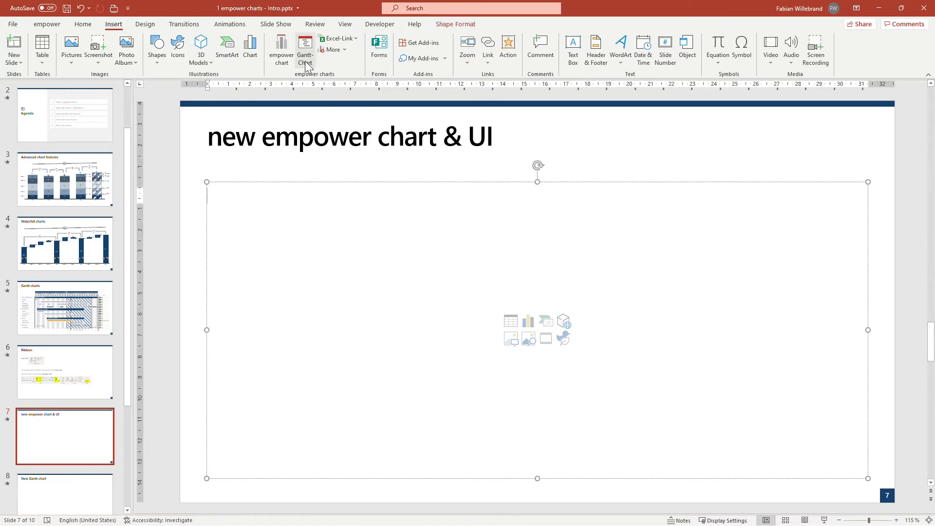
left_click(288, 63)
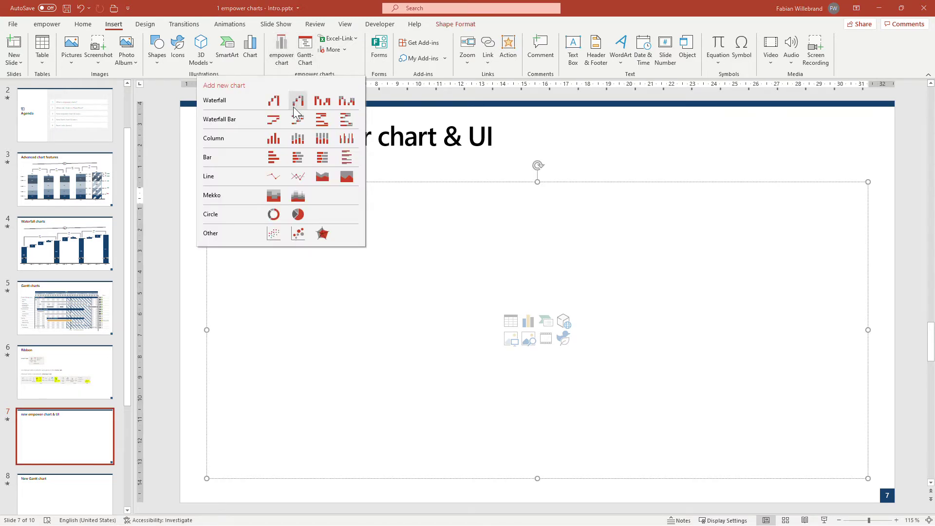
left_click(296, 138)
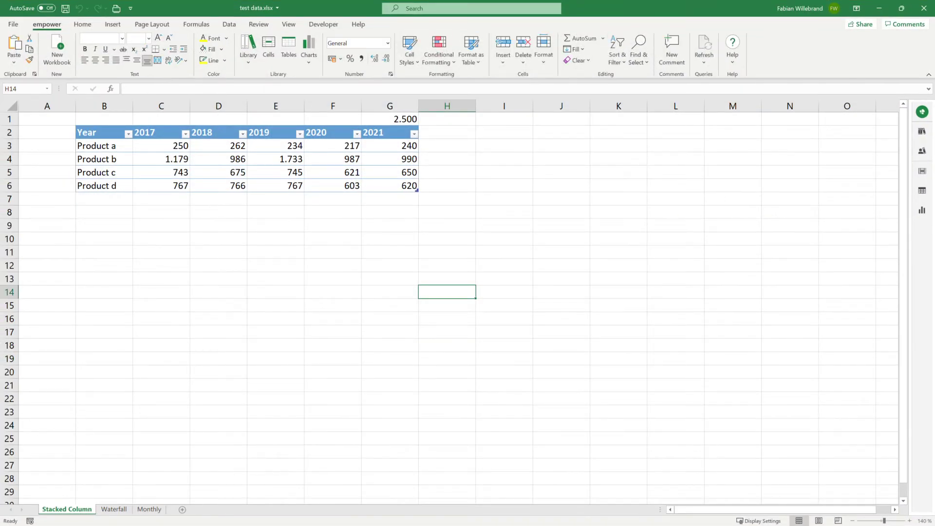
left_click_drag(98, 133, 390, 186)
key("ctrl+c")
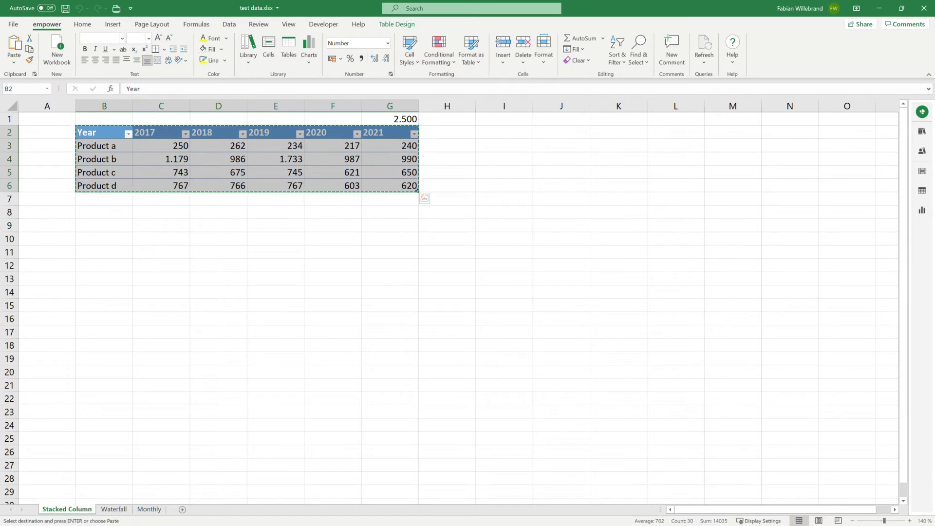
Step: Paste the Products a–d table into the chart's datasheet at cell A1 and close the datasheet
left_click(876, 9)
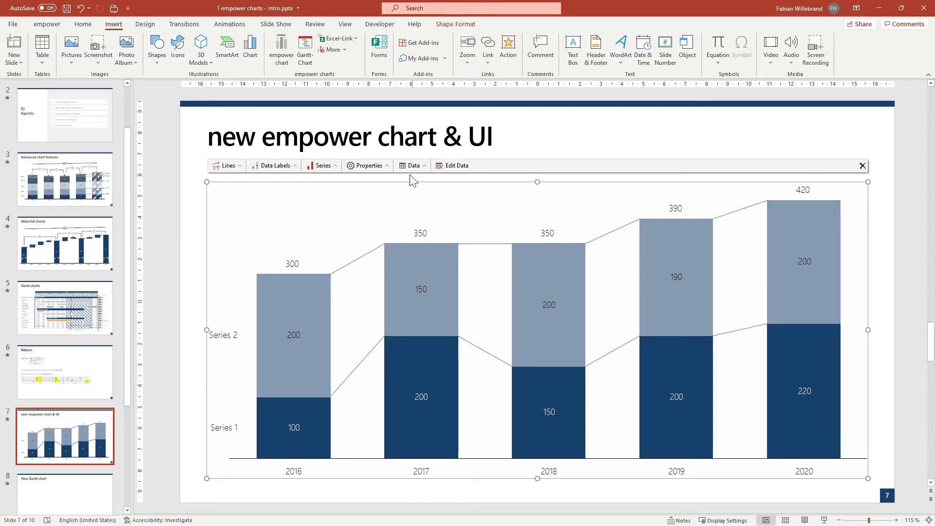
left_click(455, 166)
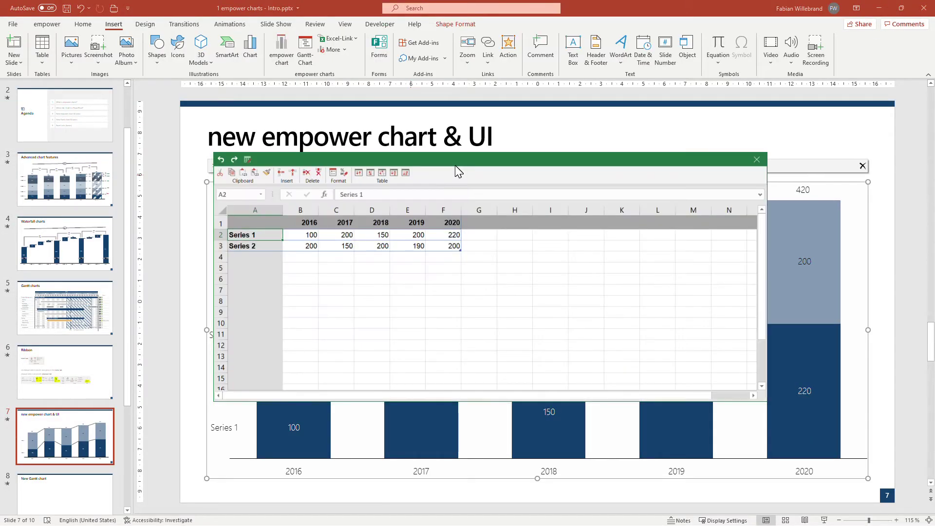
left_click(255, 223)
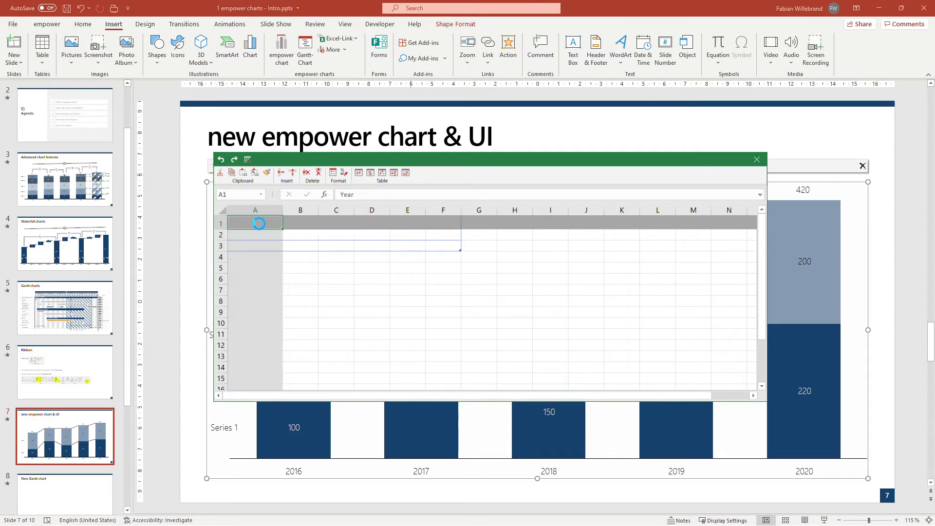
key("ctrl+v")
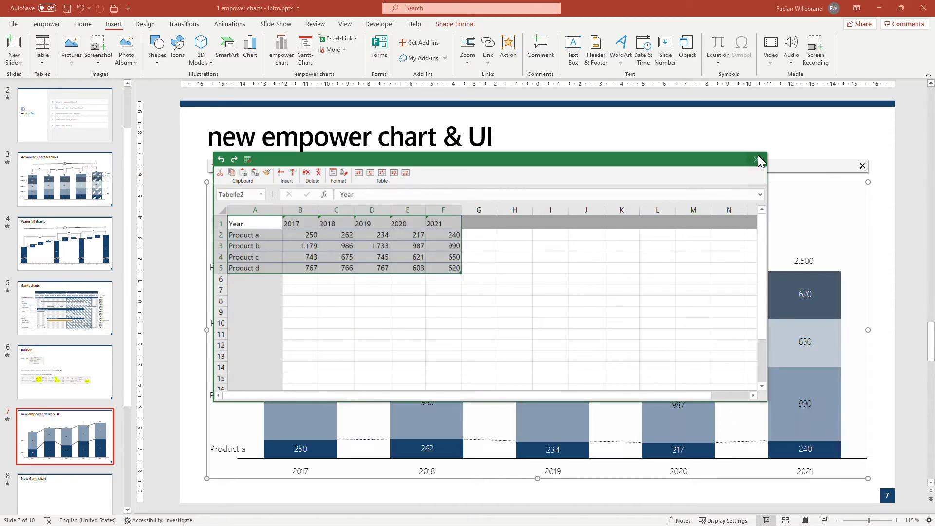
left_click(757, 159)
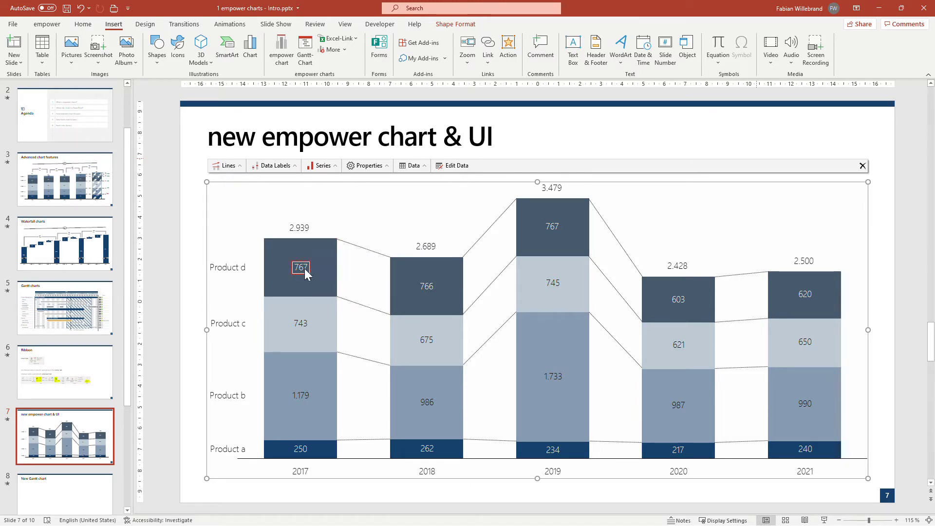
left_click_drag(304, 275, 227, 267)
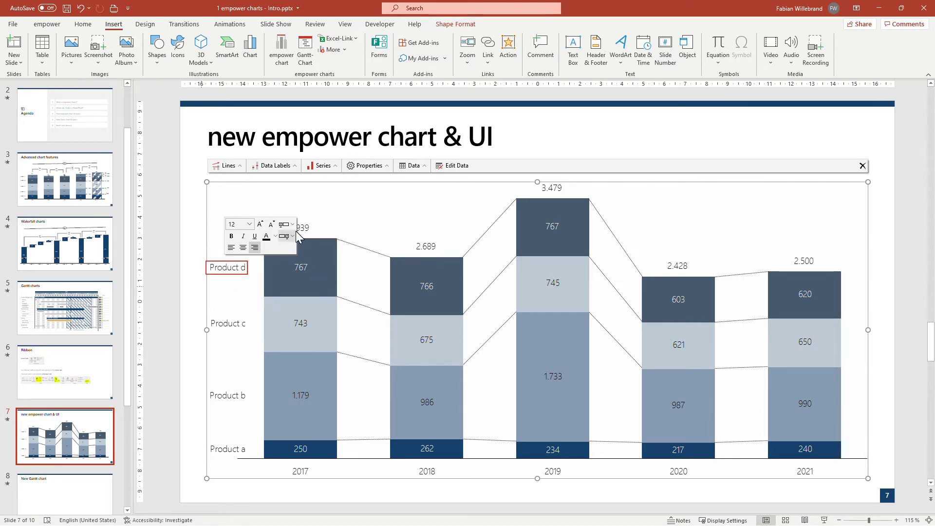
left_click(320, 258)
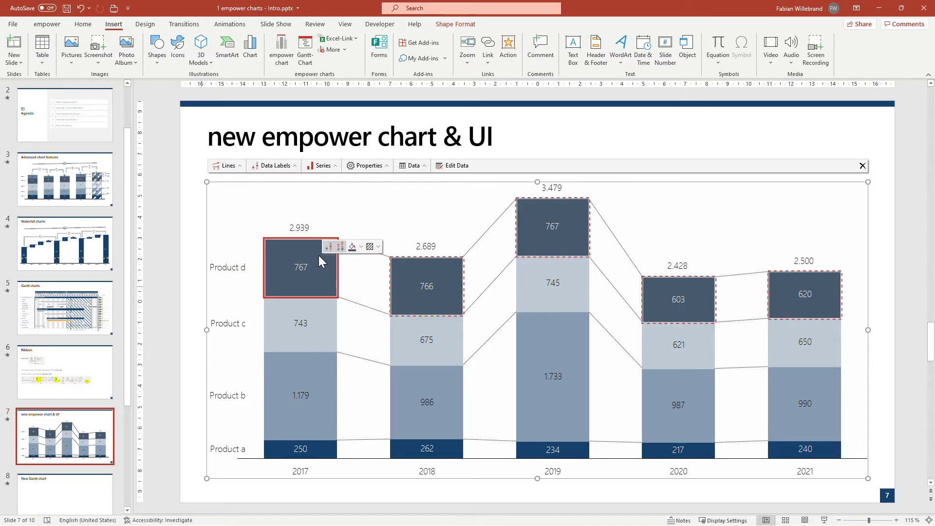
left_click(352, 244)
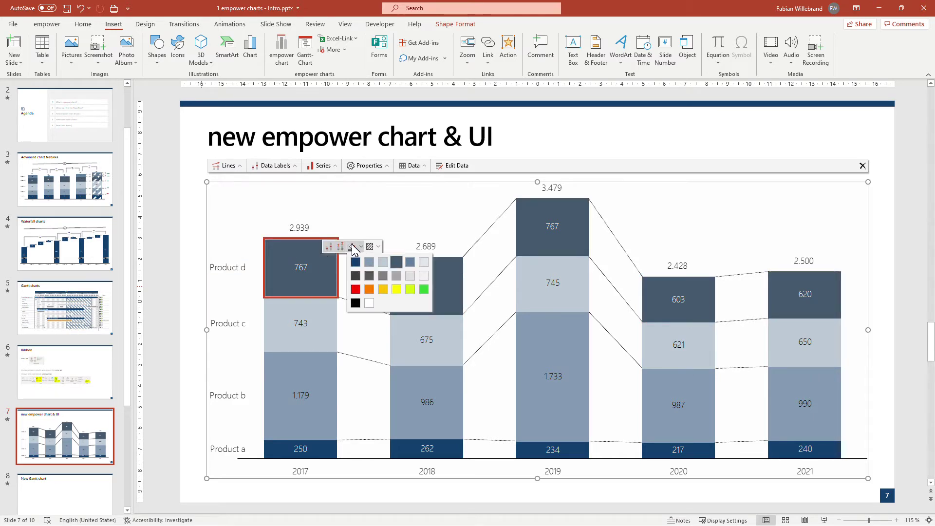
left_click(295, 248)
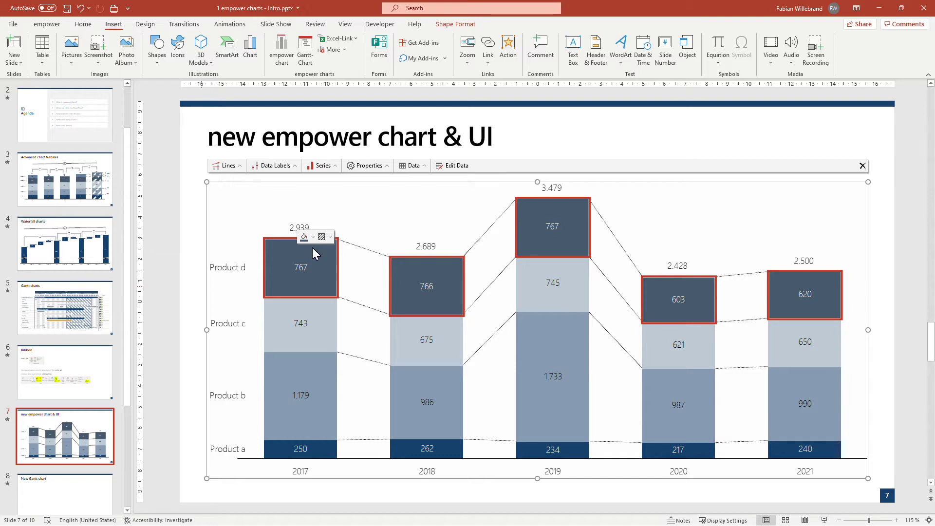
left_click(426, 340)
Step: Add an empower Growth Arrow from 2017 to 2021, labelled -439
left_click(232, 170)
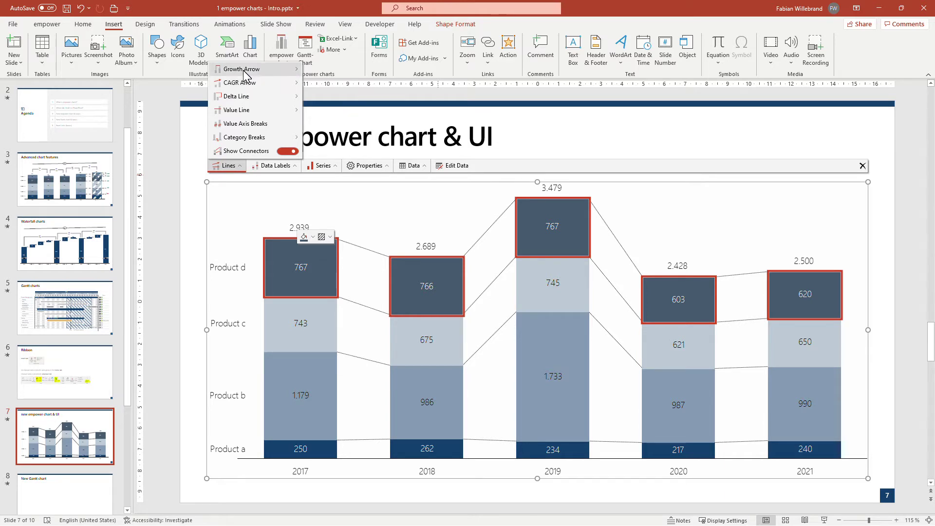
mouse_move(245, 73)
left_click(315, 93)
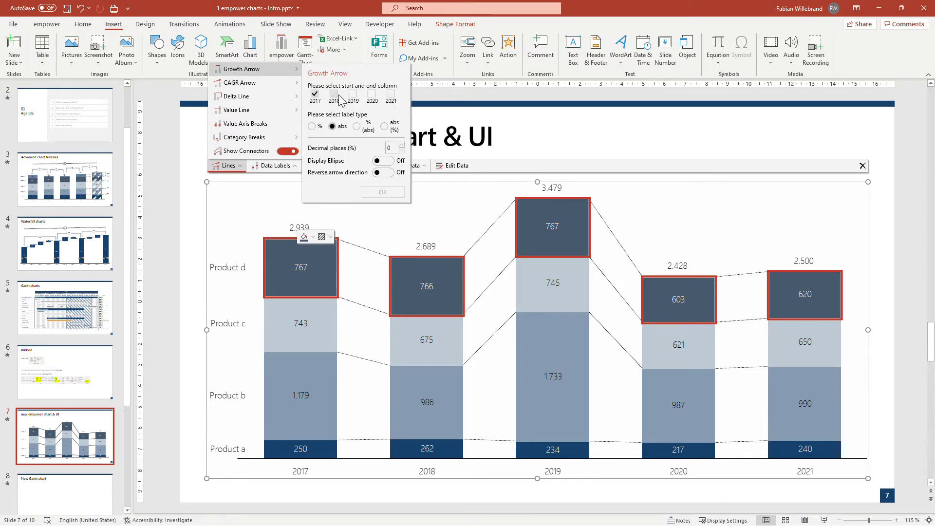
left_click(391, 94)
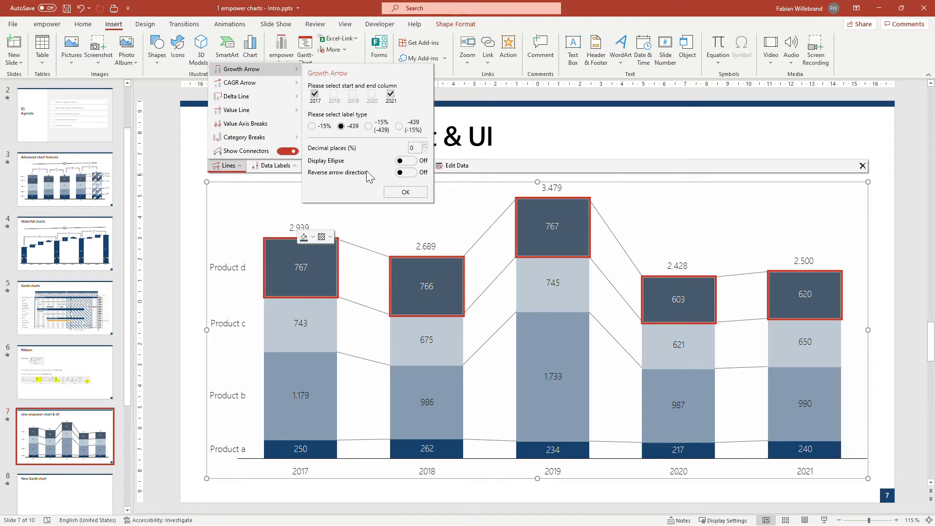
left_click(401, 192)
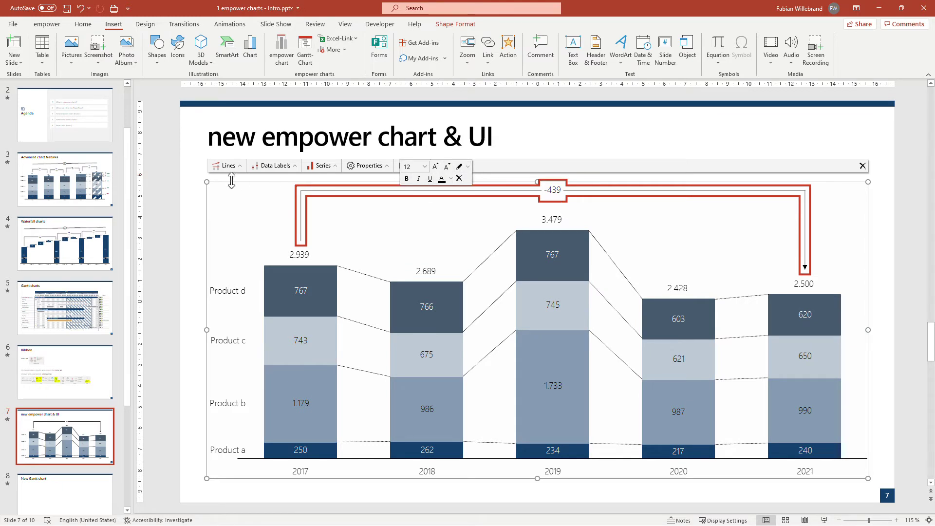
left_click(273, 167)
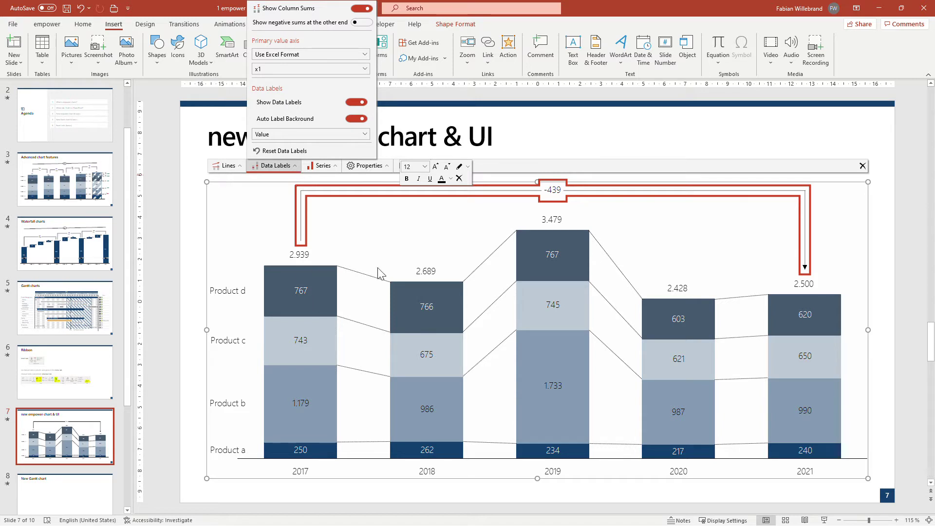
left_click(323, 168)
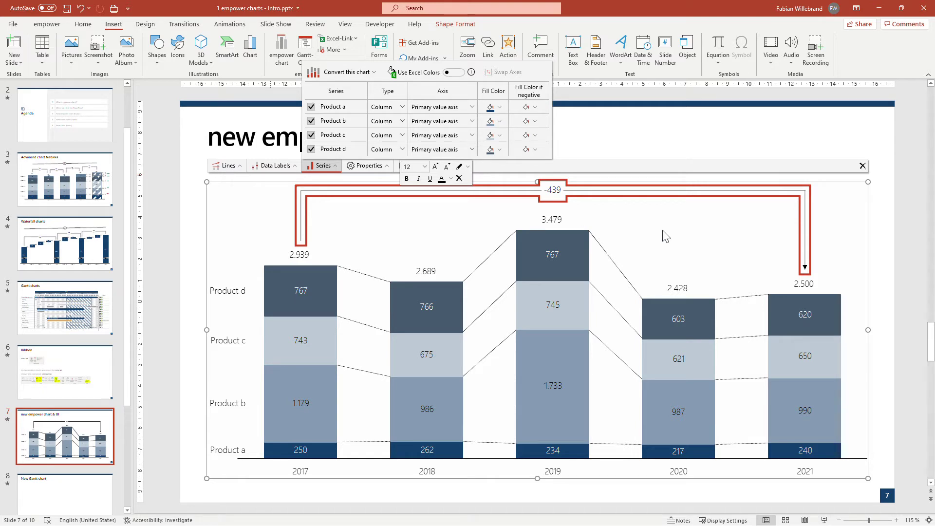
left_click(368, 166)
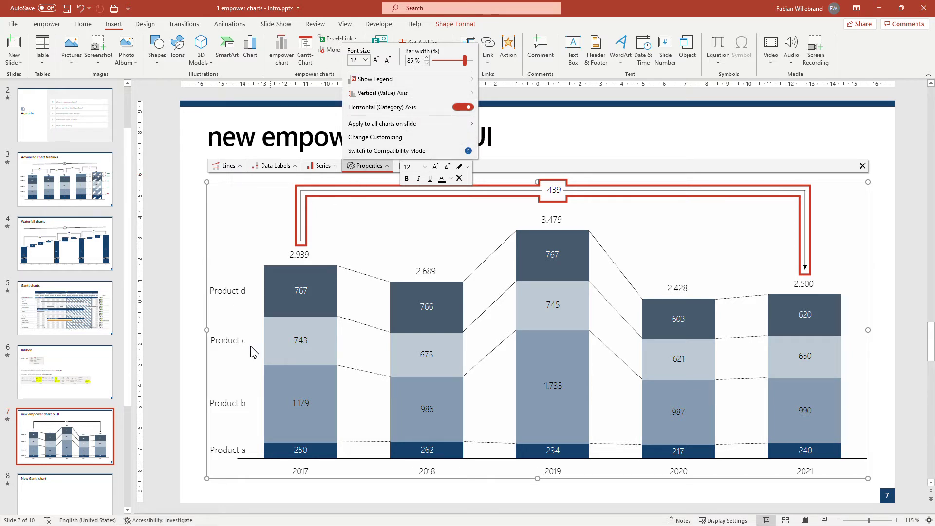
left_click(359, 212)
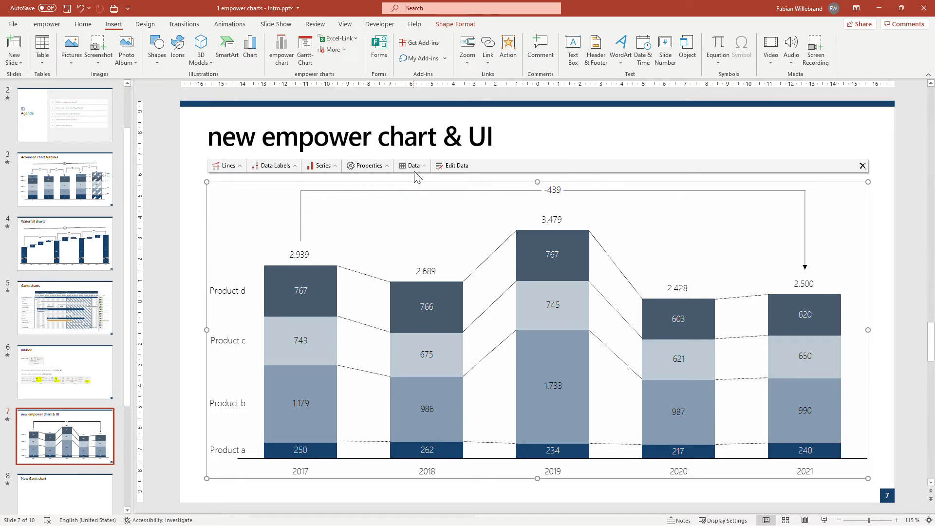
left_click(413, 166)
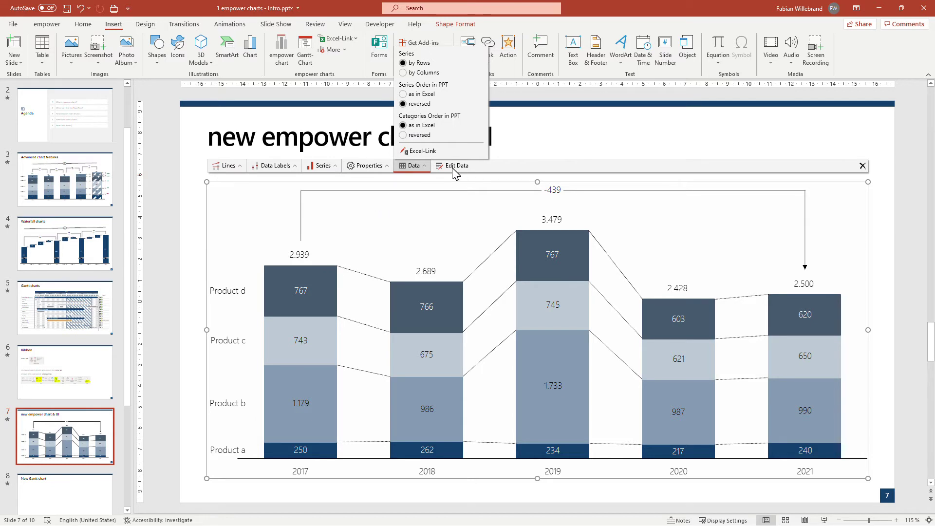
left_click(465, 188)
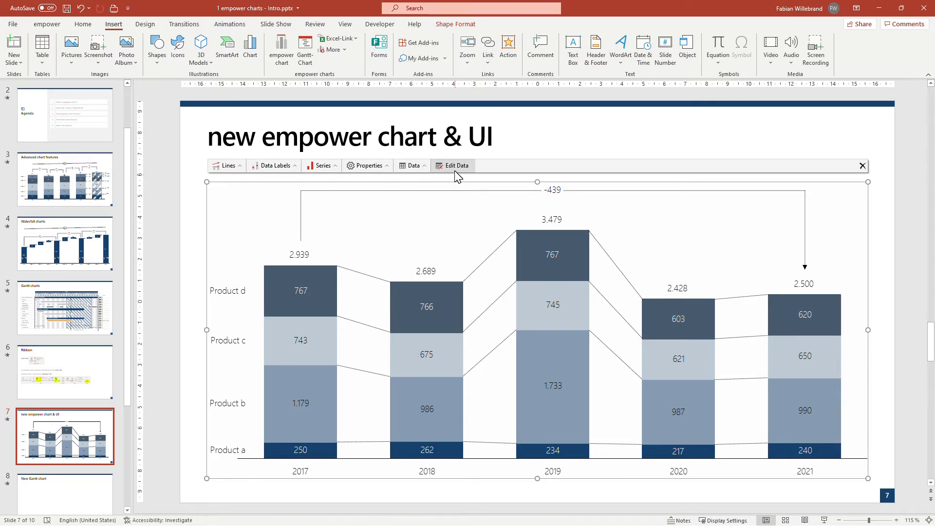
left_click(455, 171)
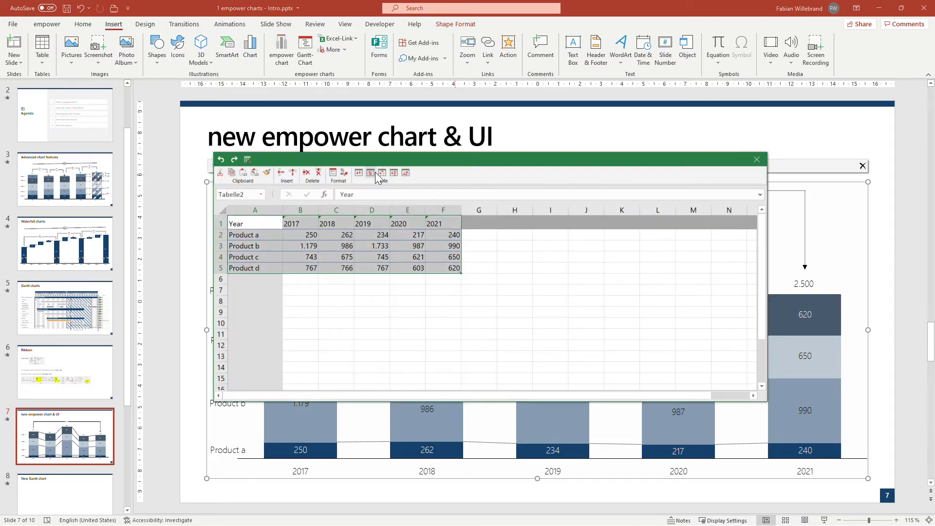
left_click(757, 159)
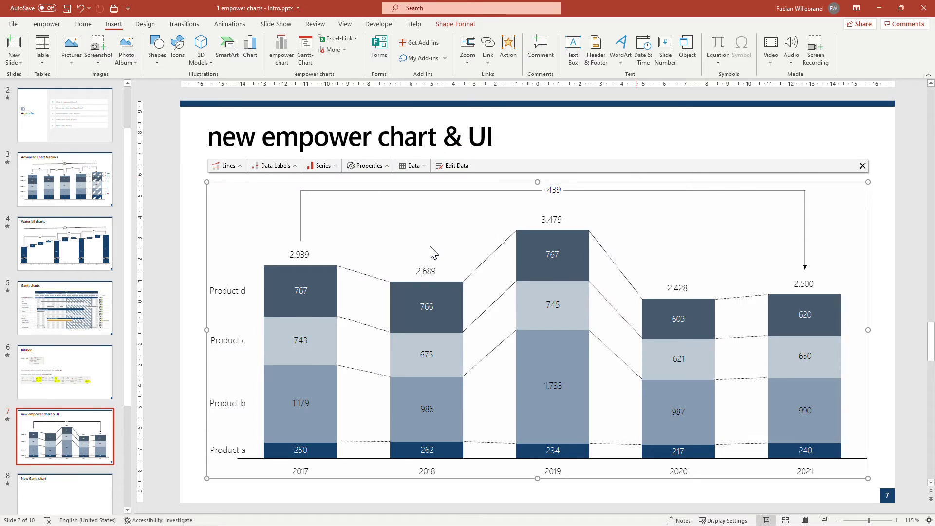
Step: On slide 8, 'New Gantt chart', start a Gantt-Chart dragged across the content area
left_click(72, 437)
scroll(70, 431, "down", 2)
left_click(62, 414)
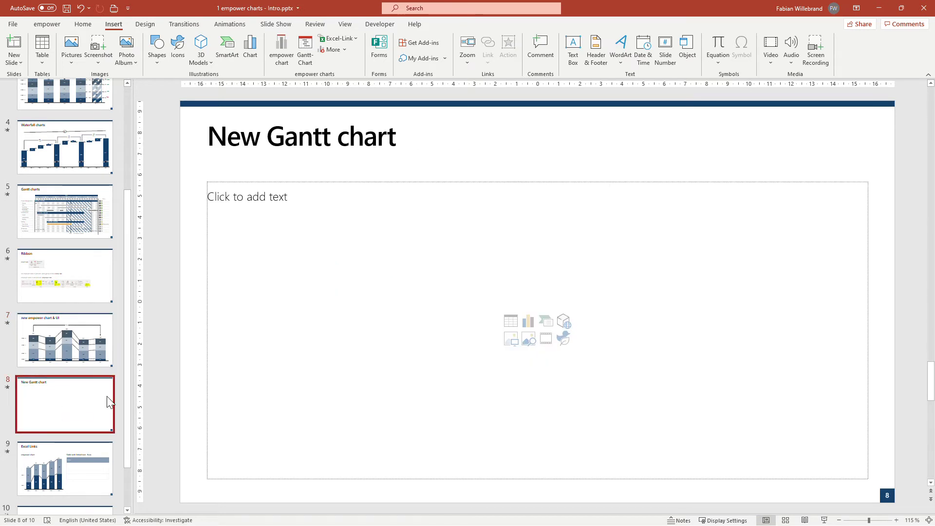
left_click(207, 196)
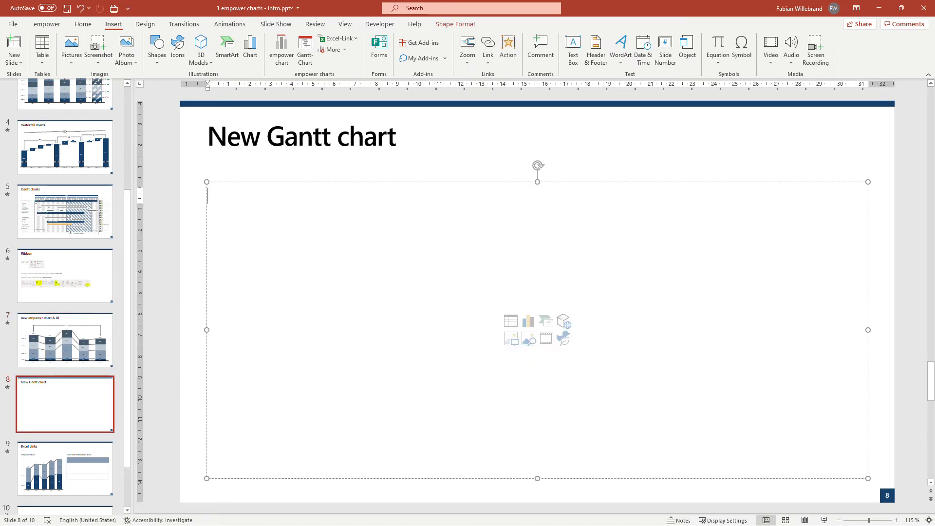
left_click(310, 62)
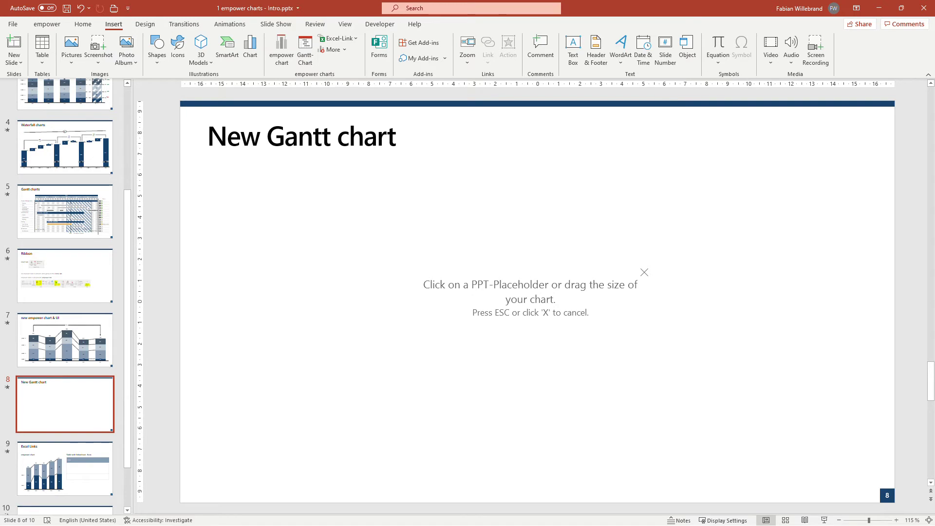
left_click_drag(204, 173, 859, 489)
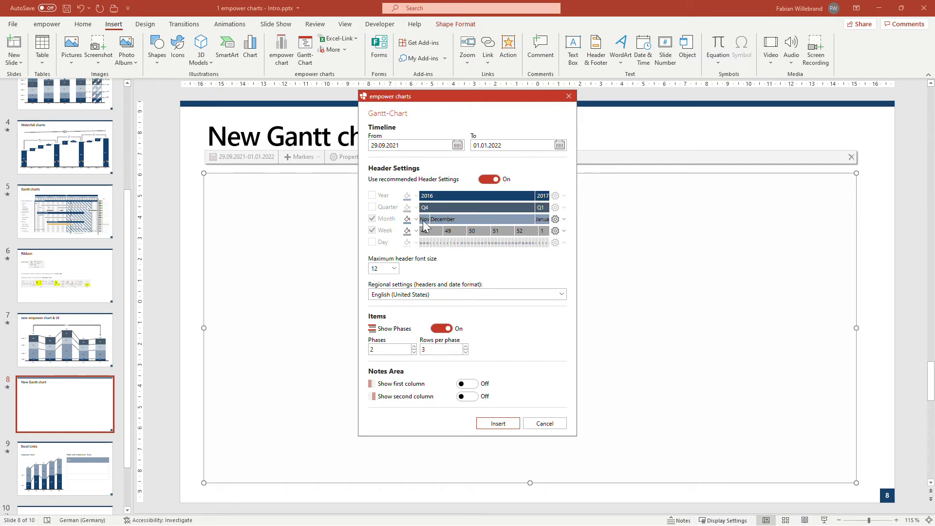
Step: Insert the Gantt chart with a Year header row, 4 rows per phase and a Notes column
left_click(490, 180)
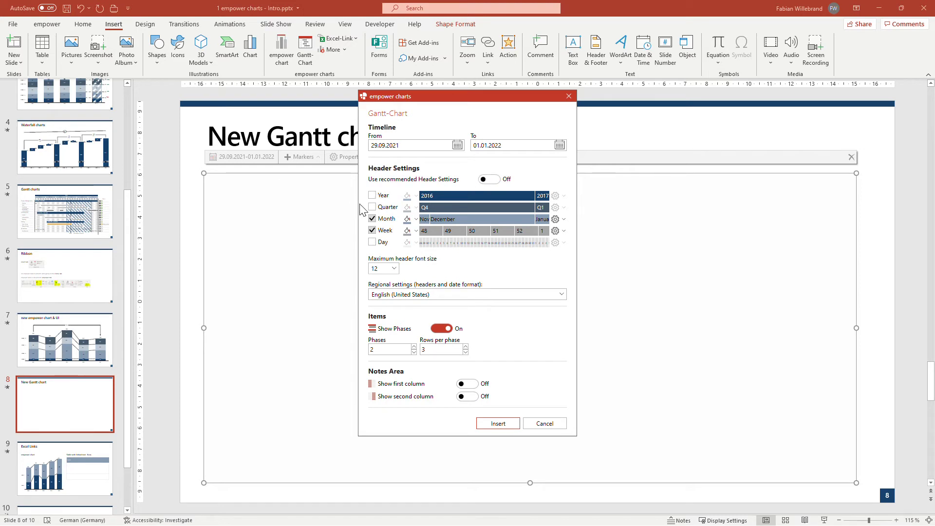
left_click(372, 196)
left_click(467, 384)
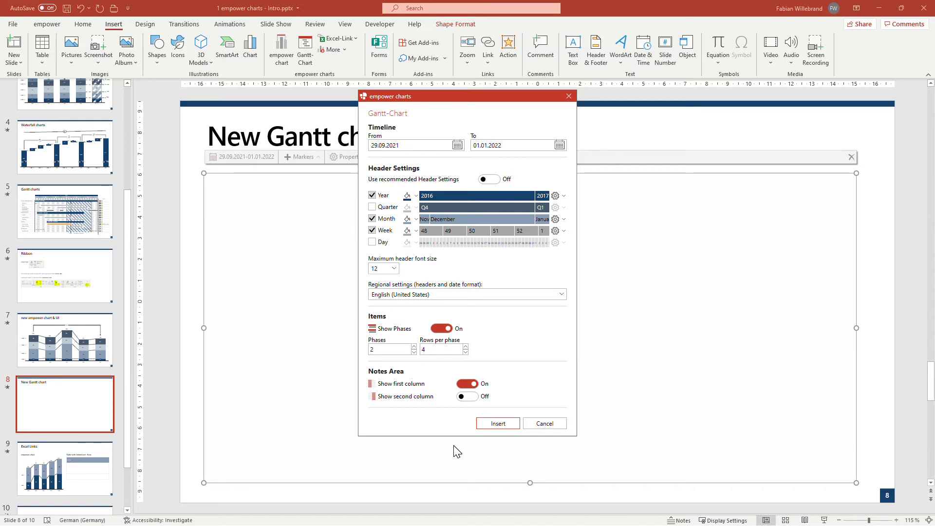
left_click(498, 424)
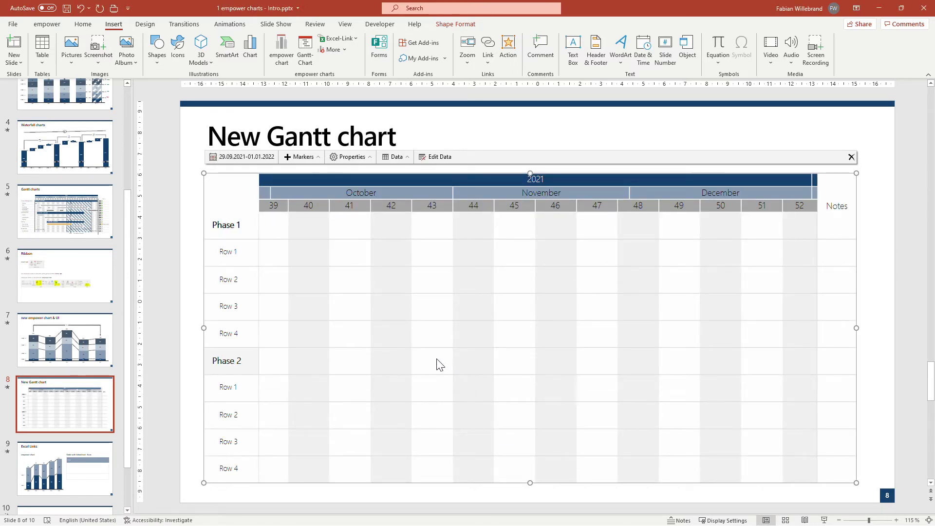
Step: Draw Phase 1 bars for Row 1 (03.10–22.10.2021) and Row 2 (19.10–03.11.2021)
mouse_move(291, 251)
left_mouse_down()
mouse_move(399, 266)
mouse_move(389, 290)
mouse_move(468, 281)
left_mouse_up()
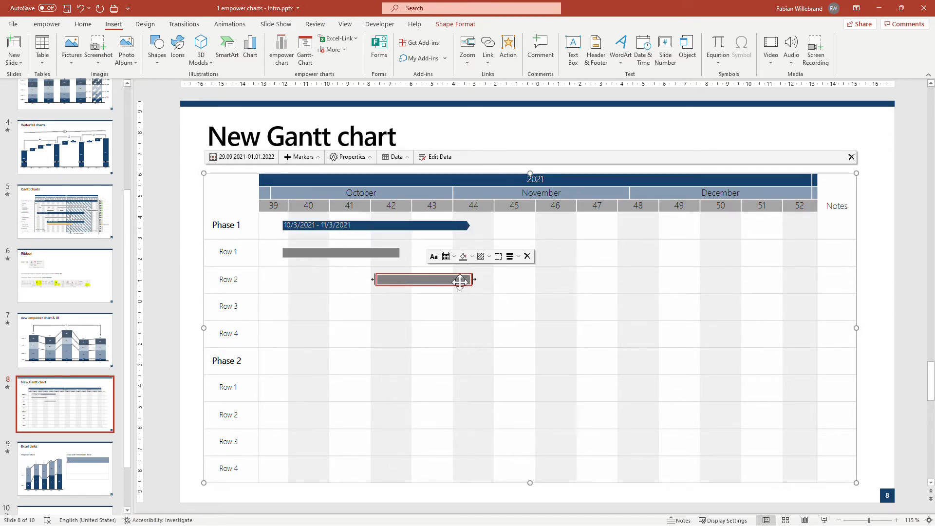
left_click(447, 257)
left_click(449, 245)
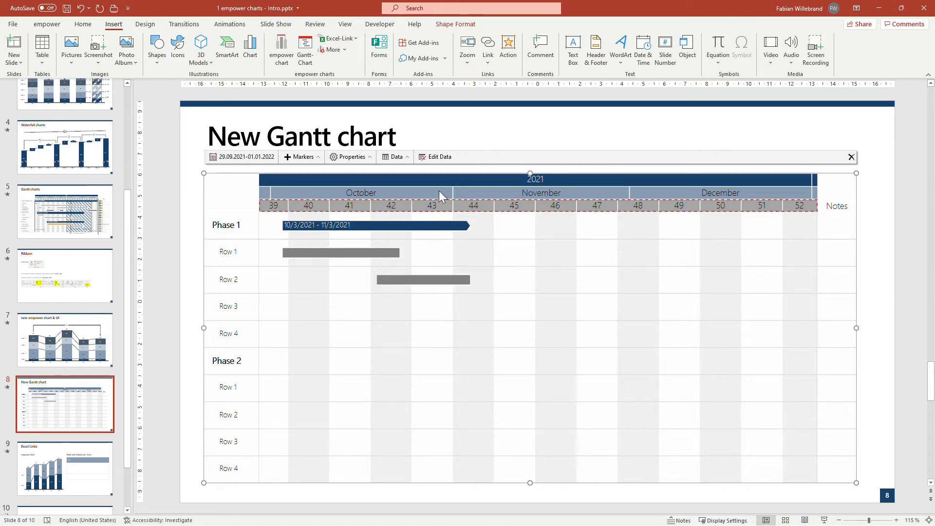
left_click(435, 157)
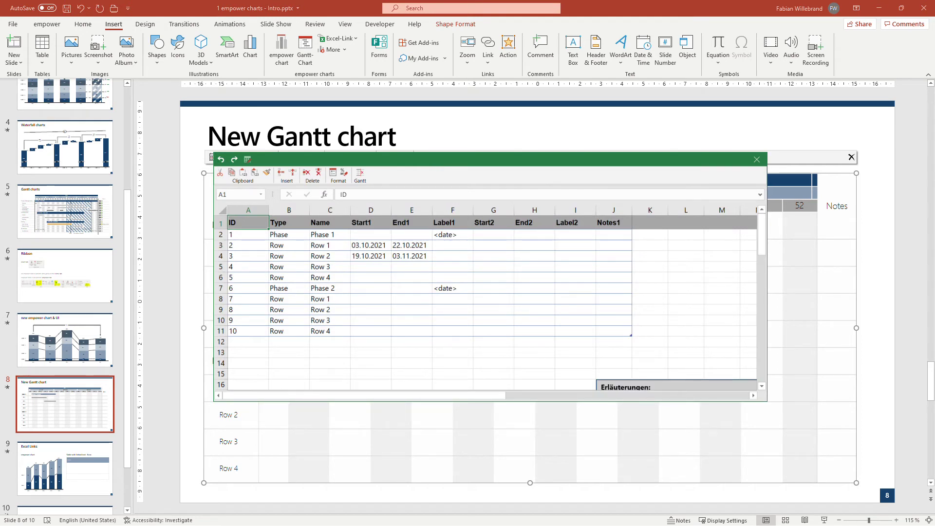
Step: Review Row 1's dates in D3:E3 and the notes in the Gantt data sheet, then close it
left_click_drag(370, 245, 412, 245)
key("ctrl+v")
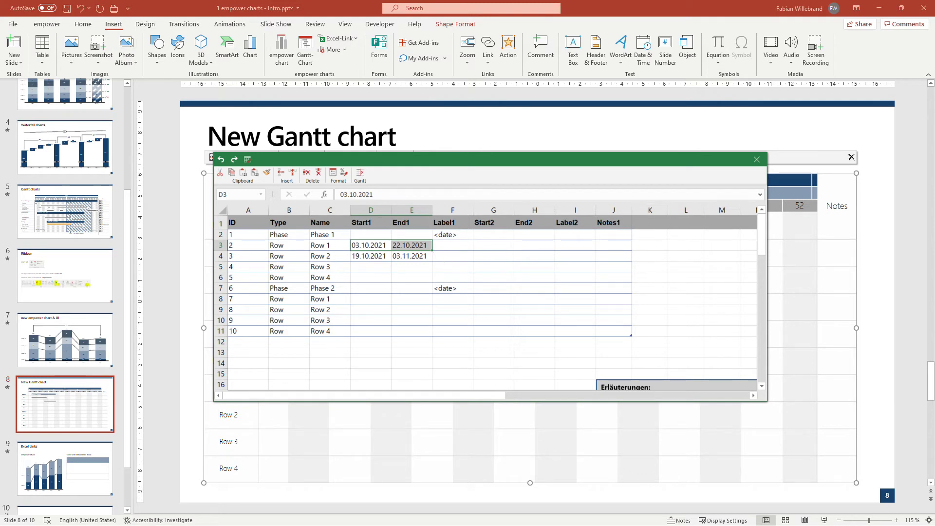
scroll(485, 302, "down", 5)
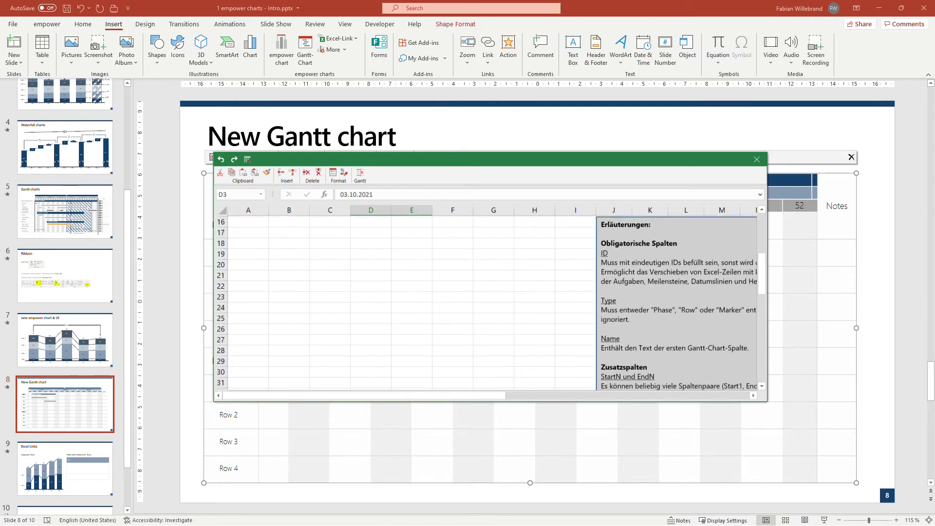
scroll(485, 302, "up", 5)
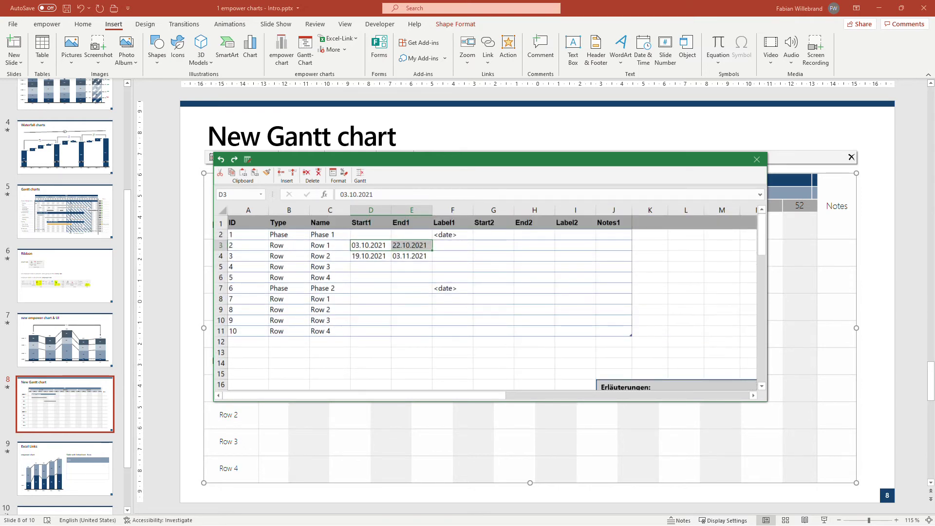
left_click(757, 159)
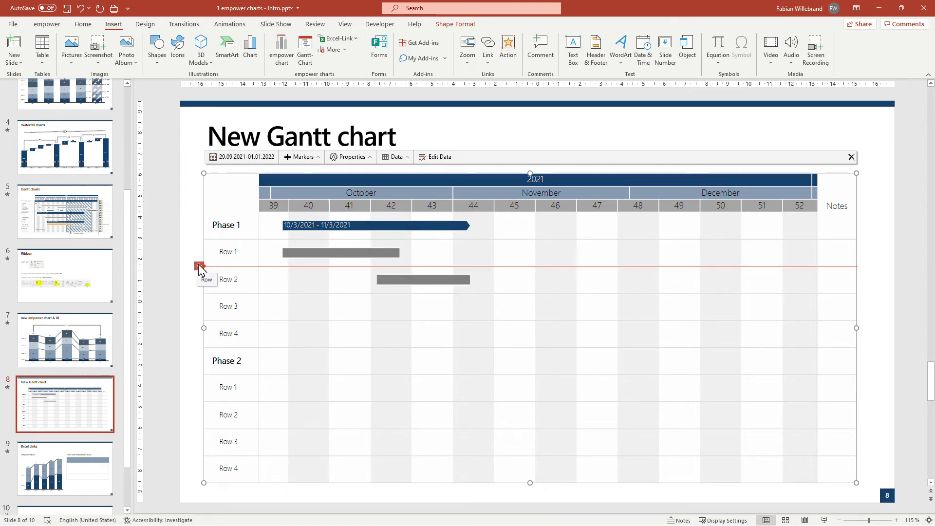
Step: Insert a new Gantt row between Row 1 and Row 2 and open the chart's data options
left_click(199, 266)
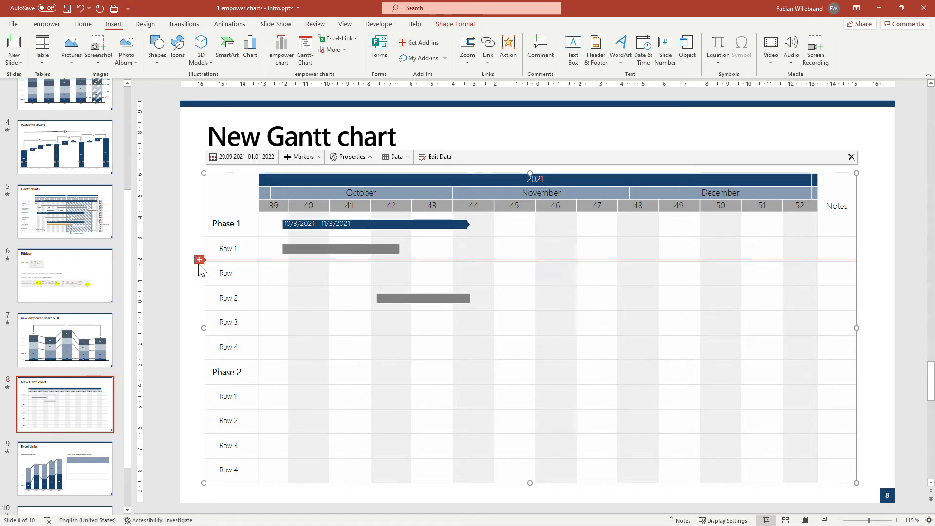
left_click(310, 157)
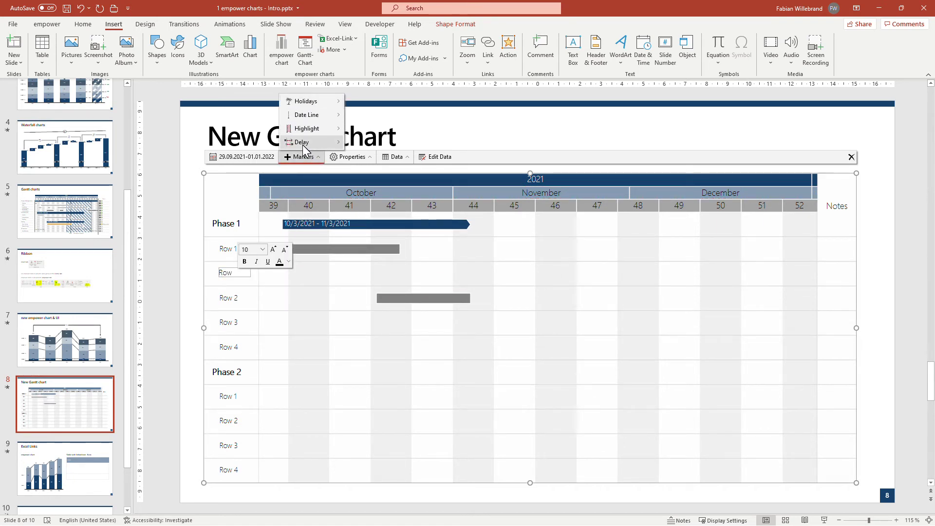
left_click(357, 158)
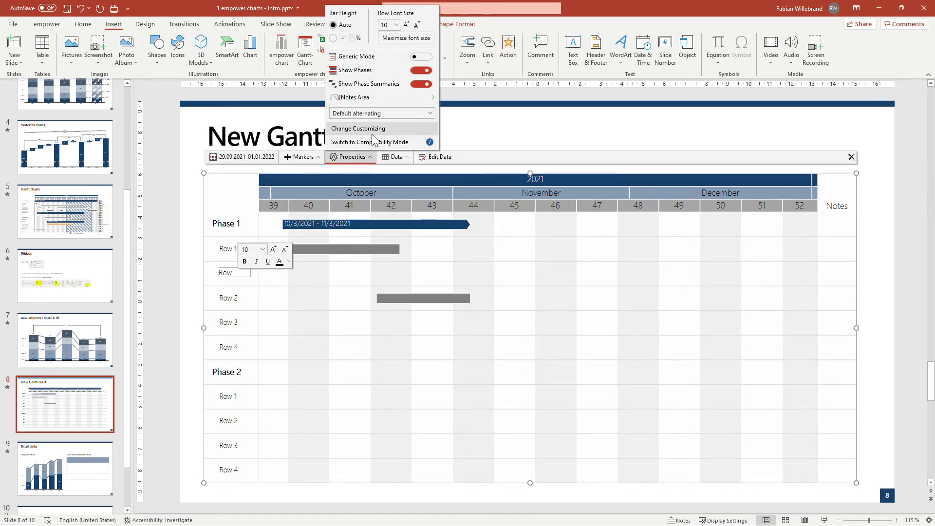
left_click(397, 162)
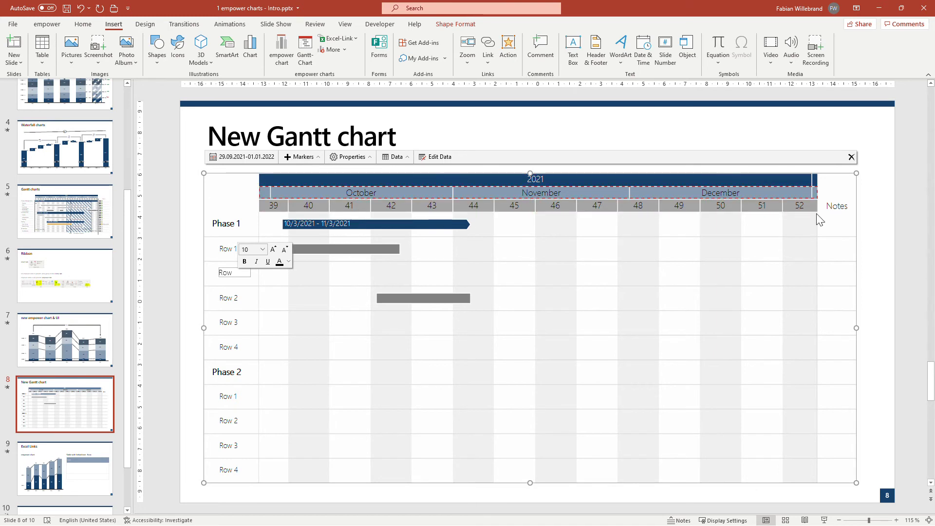
Step: Widen the Notes column, draw a week 44–46 task bar, and widen the row label column
left_click_drag(818, 218, 721, 234)
left_click_drag(427, 271, 508, 273)
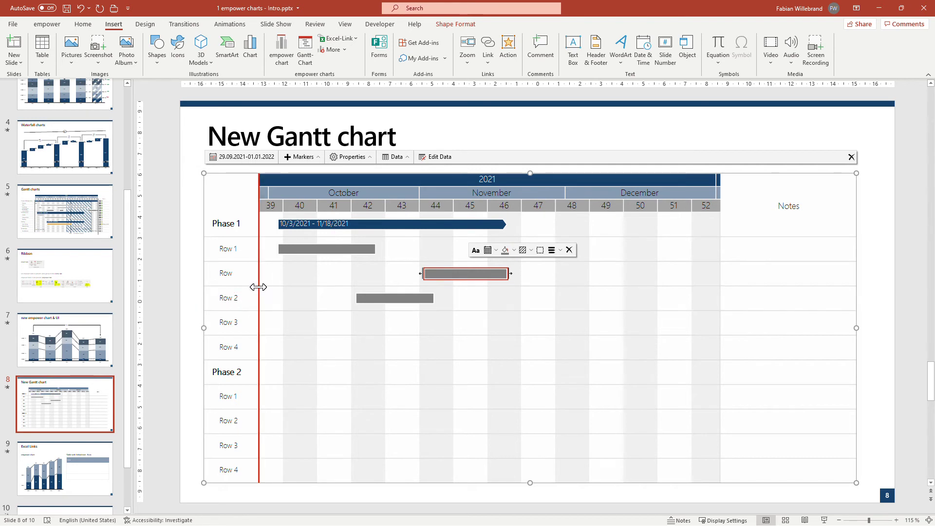
left_click_drag(259, 286, 307, 279)
Step: Label the new row 'rthrtrth' and go to slide 9, Excel Links
type("rthrtrth")
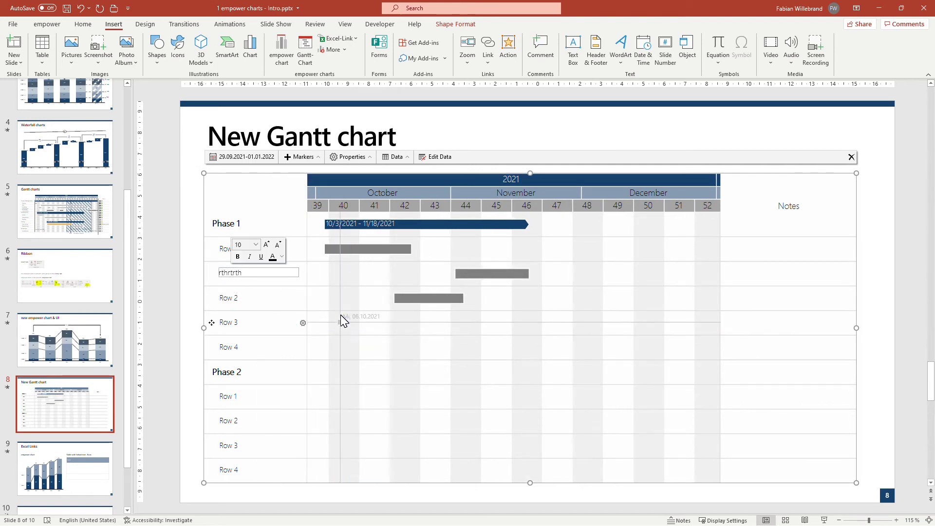
key("Return")
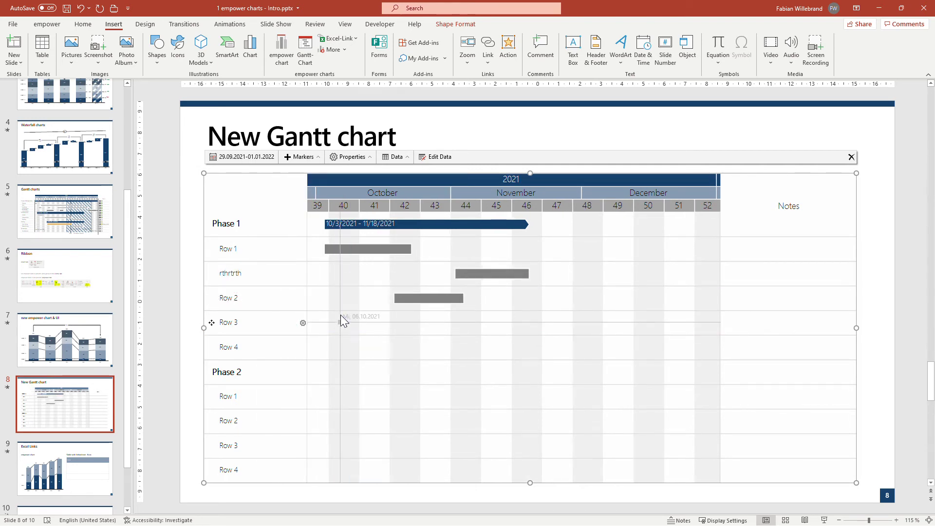
left_click(49, 419)
scroll(49, 419, "down", 2)
left_click(47, 407)
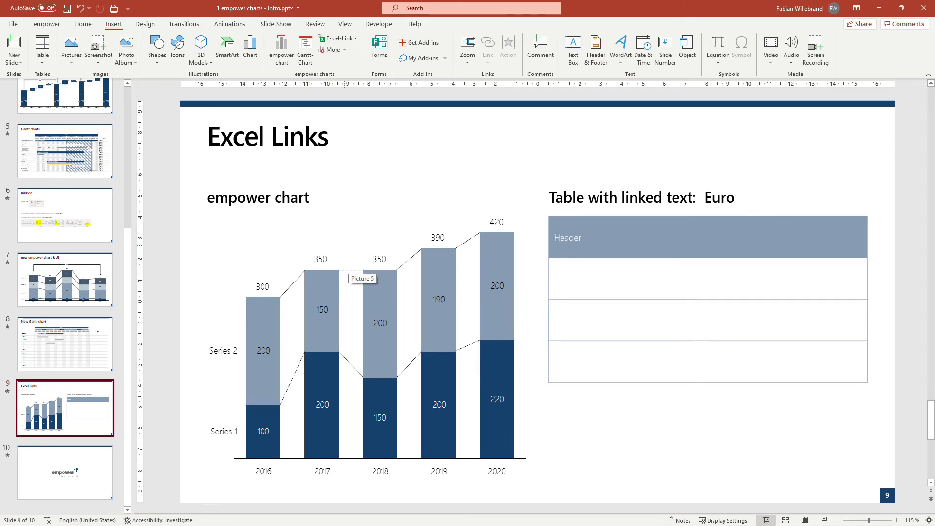
Step: Link the stacked chart to test data.xlsx range 'Stacked Column'!$B$2:$G$6
left_click(349, 270)
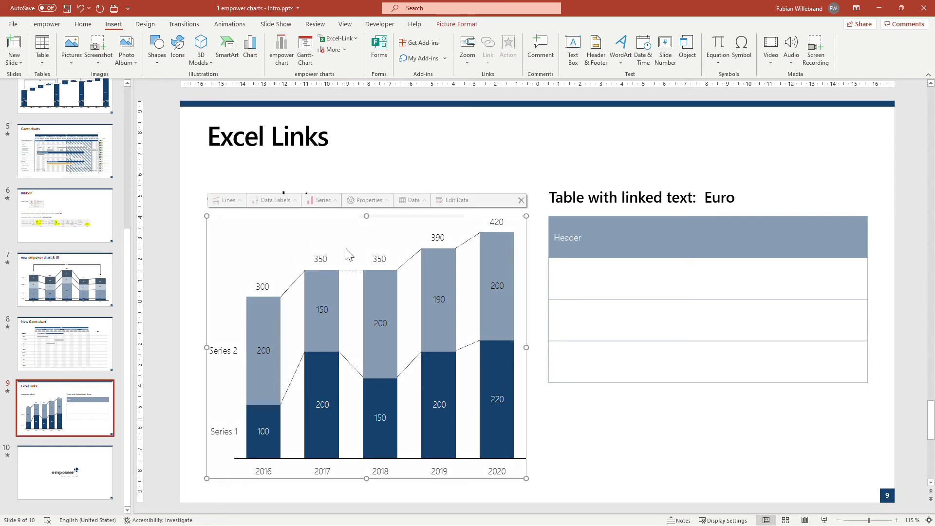
left_click(407, 207)
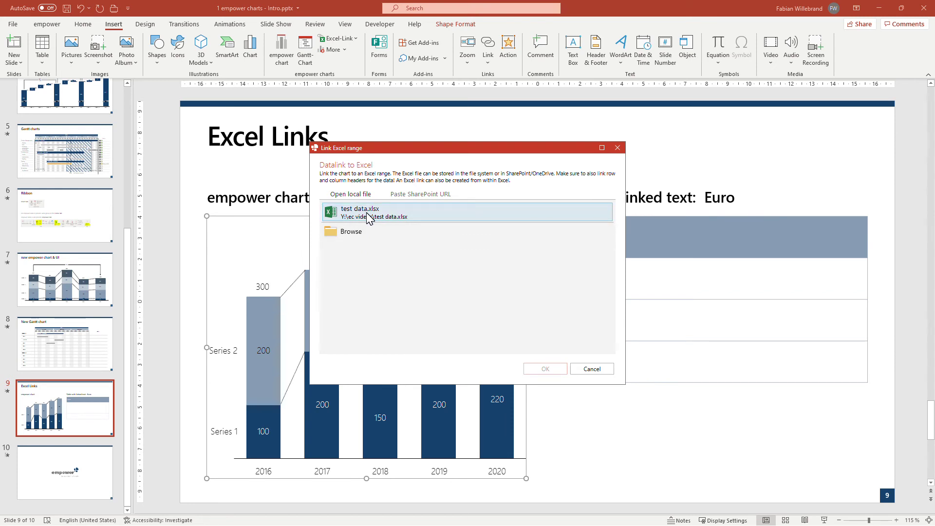
left_click(369, 217)
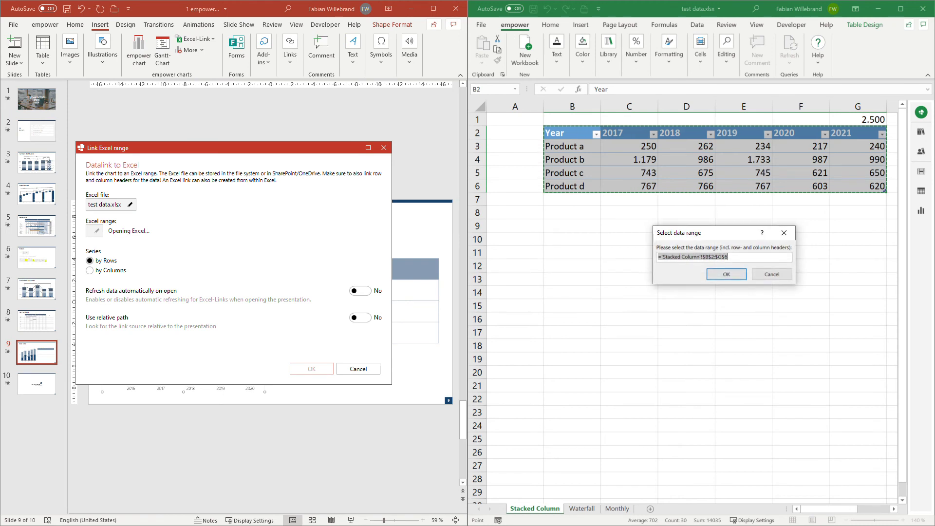
left_click(722, 275)
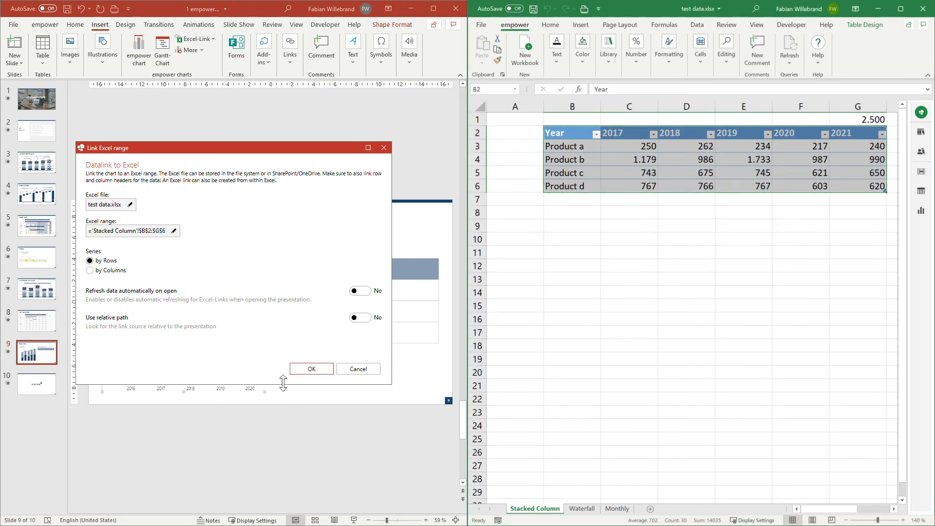
left_click(312, 369)
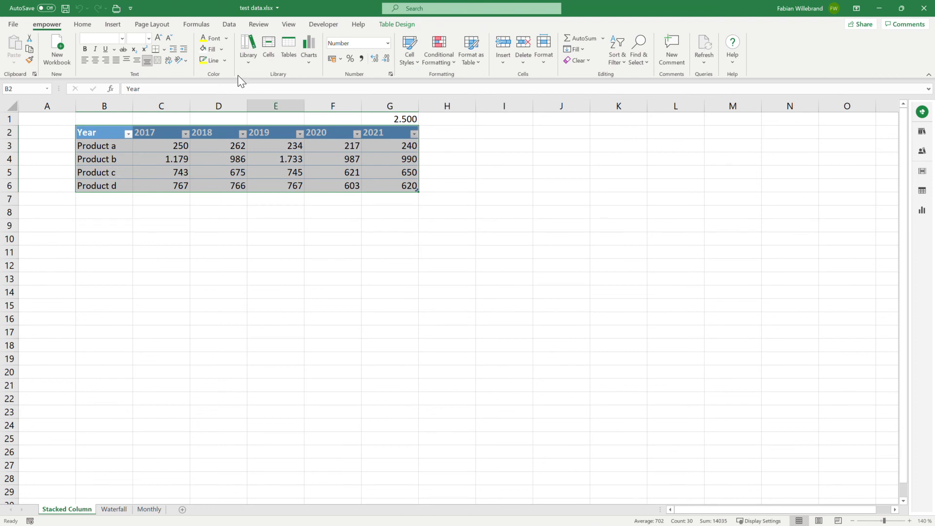
Step: Link the Excel product data to the slide's empty table using Link to existing object
left_click(111, 27)
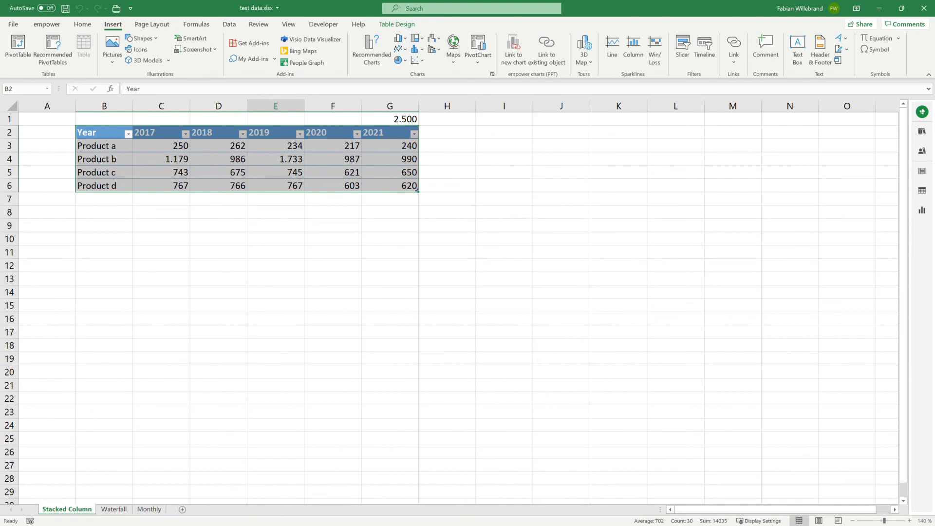
left_click(548, 55)
left_click(672, 237)
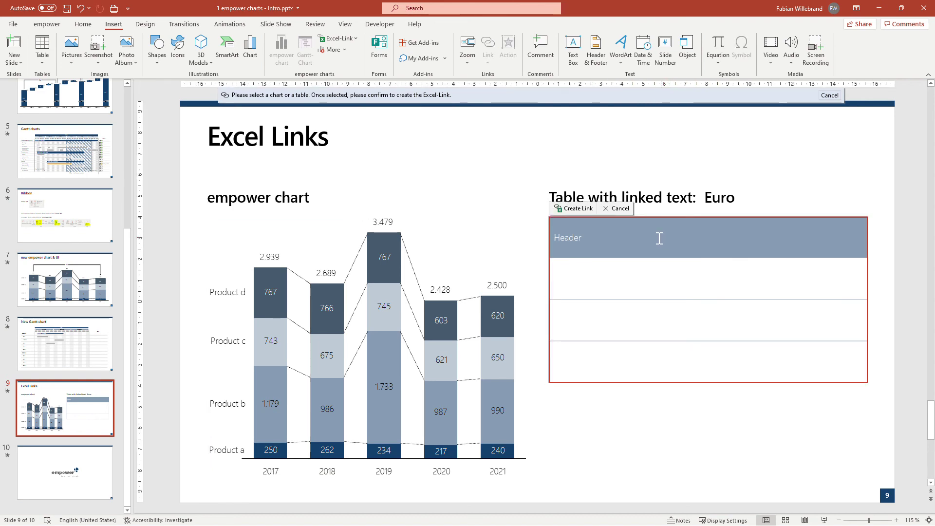
left_click(571, 210)
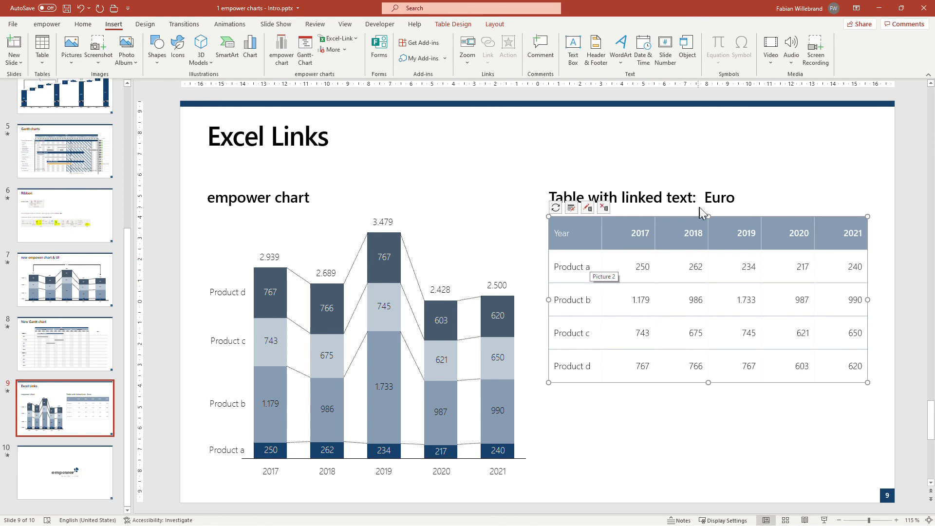
left_click(700, 206)
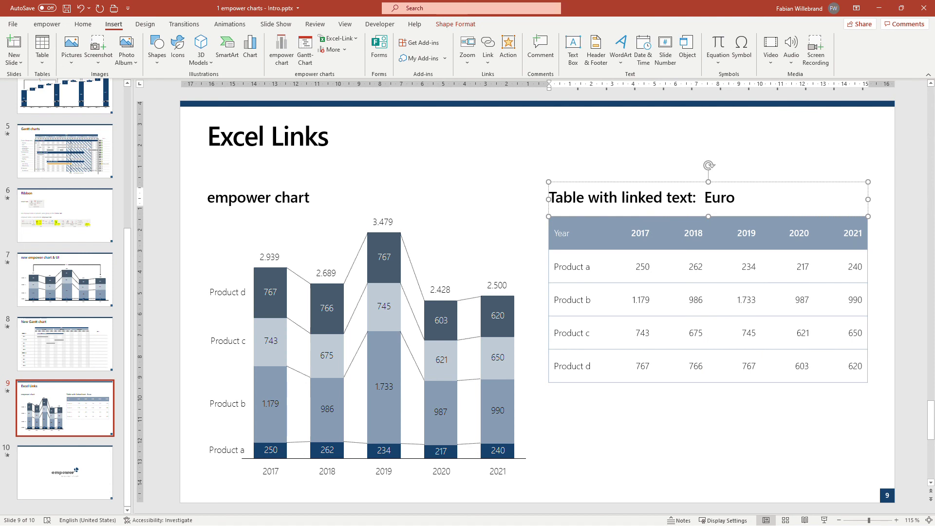
Step: Create an Excel text link from the heading to cell G1 of test data.xlsx (2.500)
right_click(700, 197)
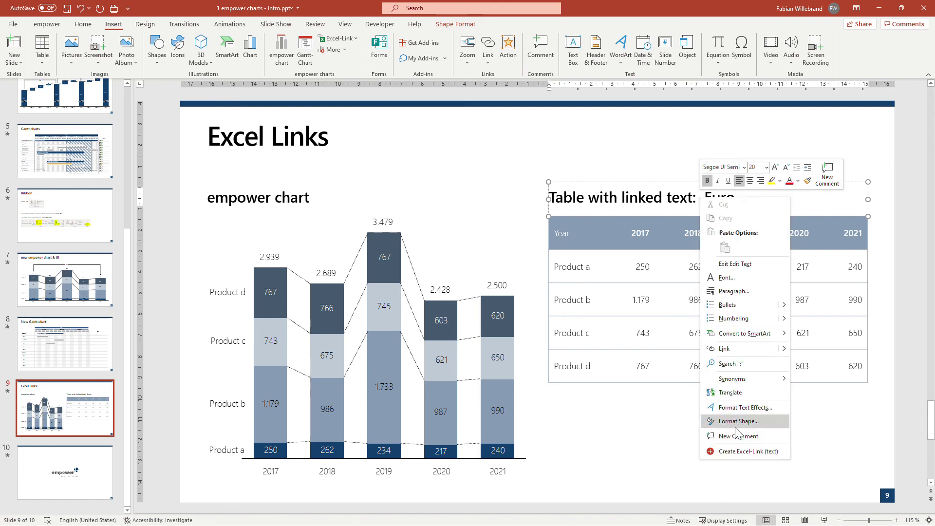
left_click(737, 451)
left_click(488, 214)
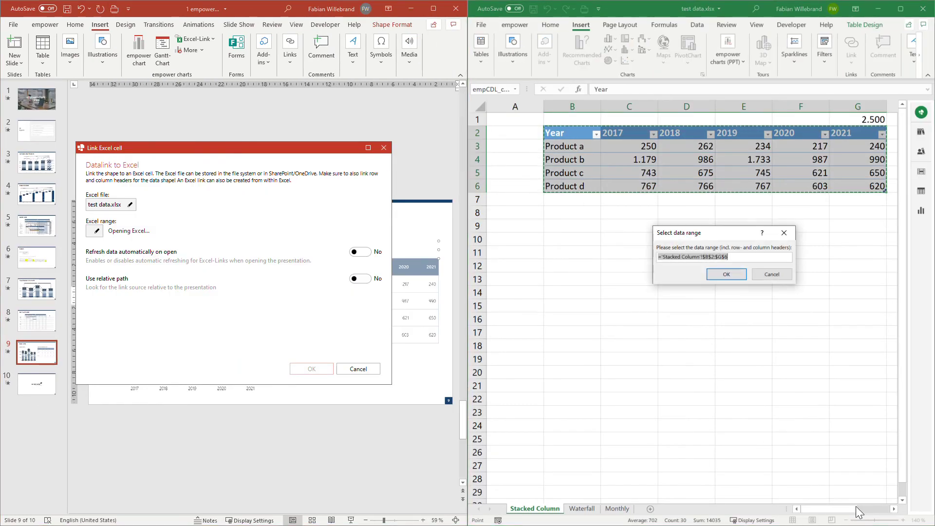
scroll(839, 514, "right", 2)
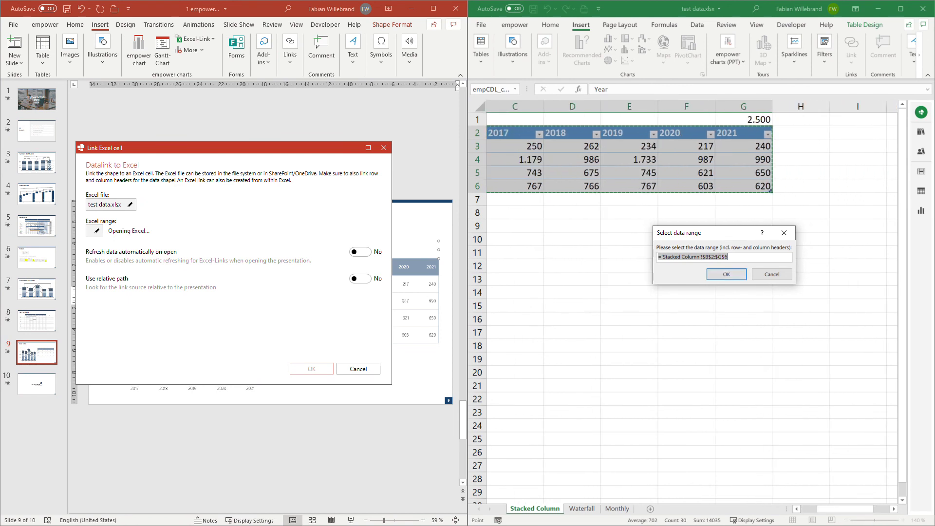
left_click(744, 119)
left_click(724, 274)
left_click(311, 368)
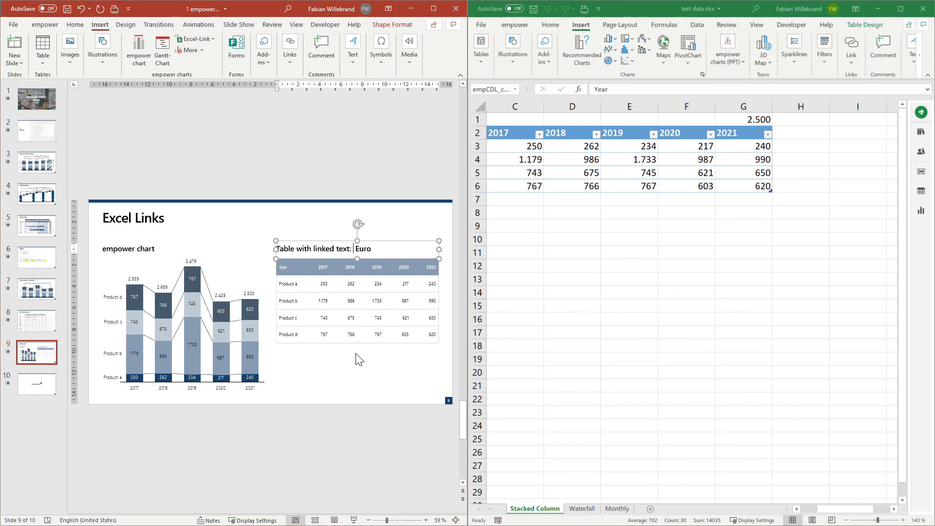
Step: Maximize PowerPoint, check the linked 2.500 value's link options, and select the chart
key("super+Up")
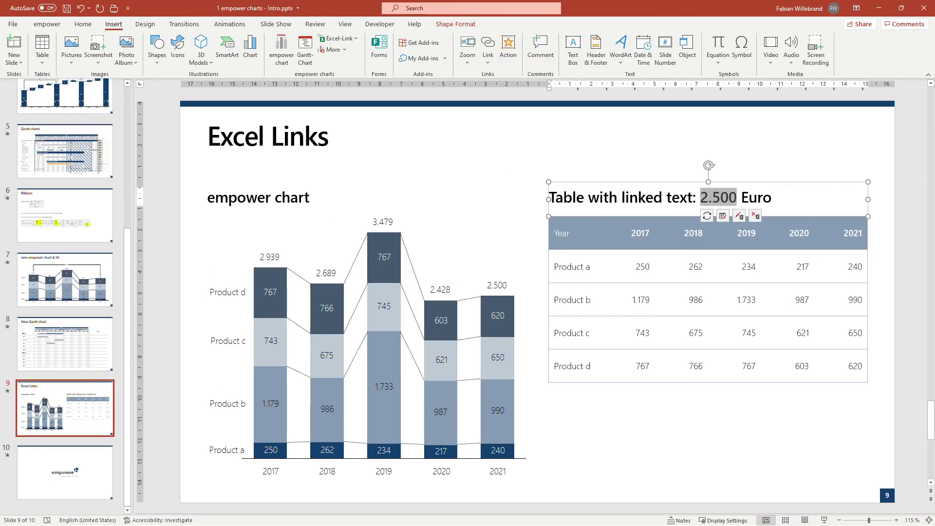
left_click(650, 199)
left_click(721, 198)
key("Escape")
key("Tab")
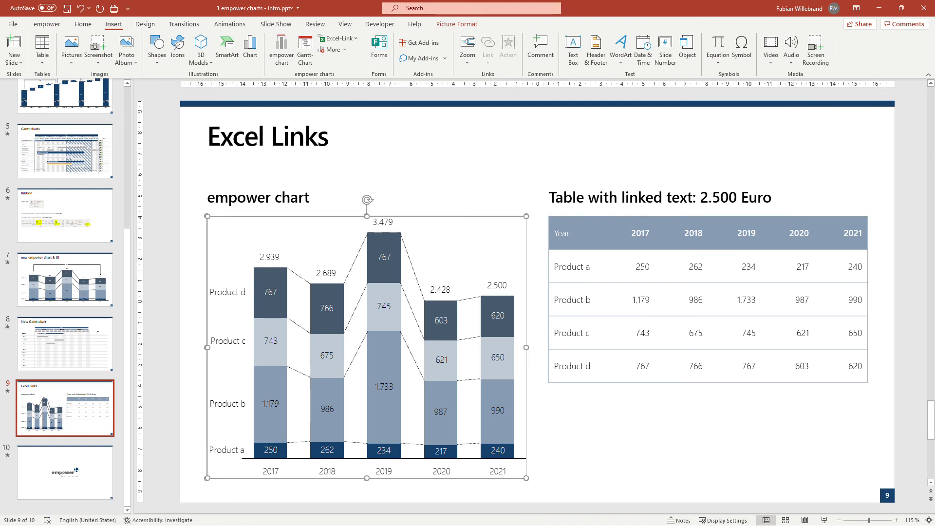
Step: Review slide 9's three links in the Excel-Link Manager, then go to slide 10
key("shift+Tab")
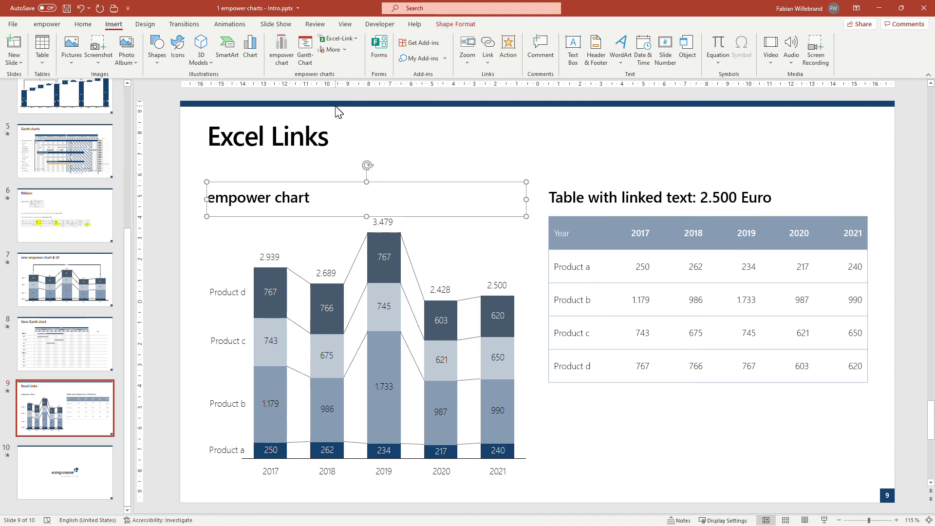
left_click(353, 40)
left_click(345, 76)
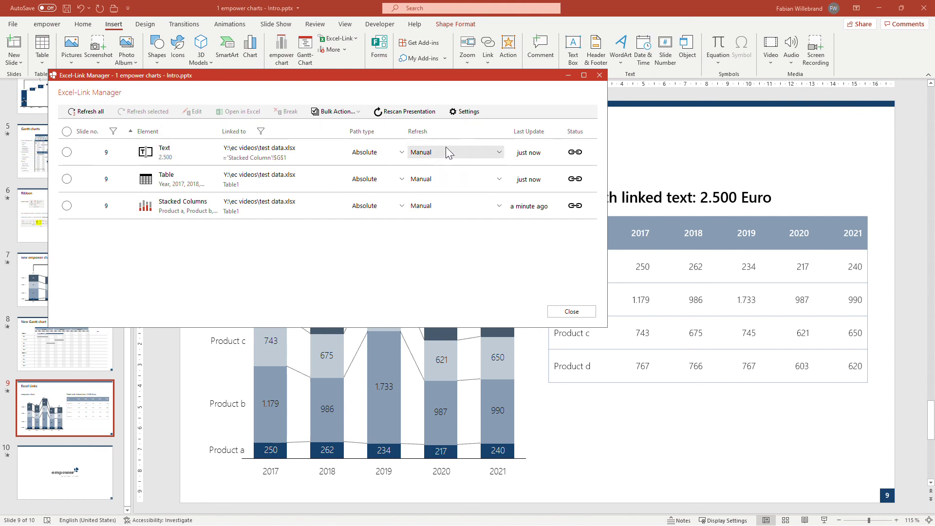
left_click(600, 75)
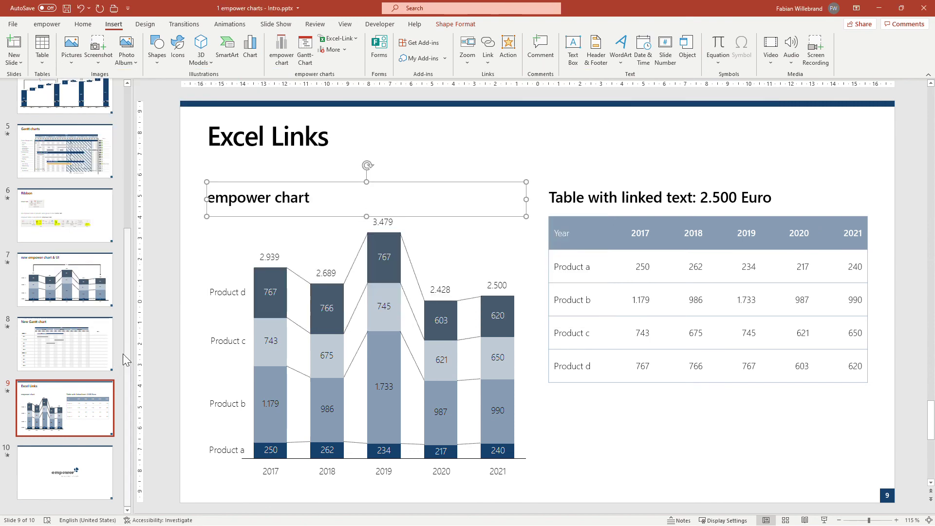
left_click(57, 475)
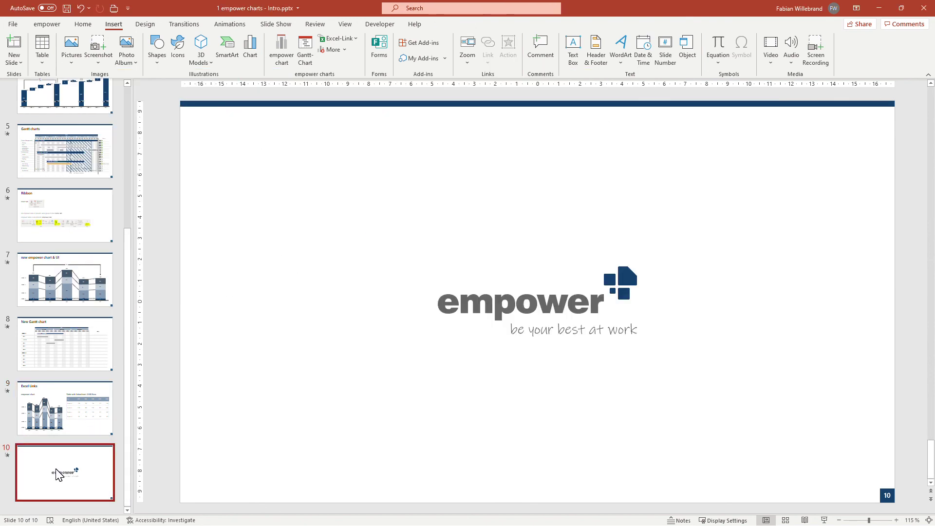